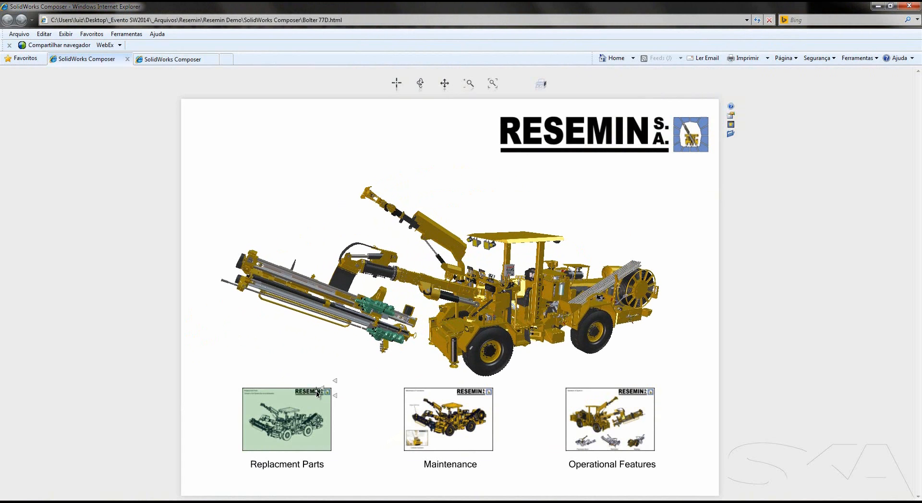
Step: Orbit the Bolter 77D model and inspect its cab area through the magnifying lens, reducing the lens magnification
left_click(304, 396)
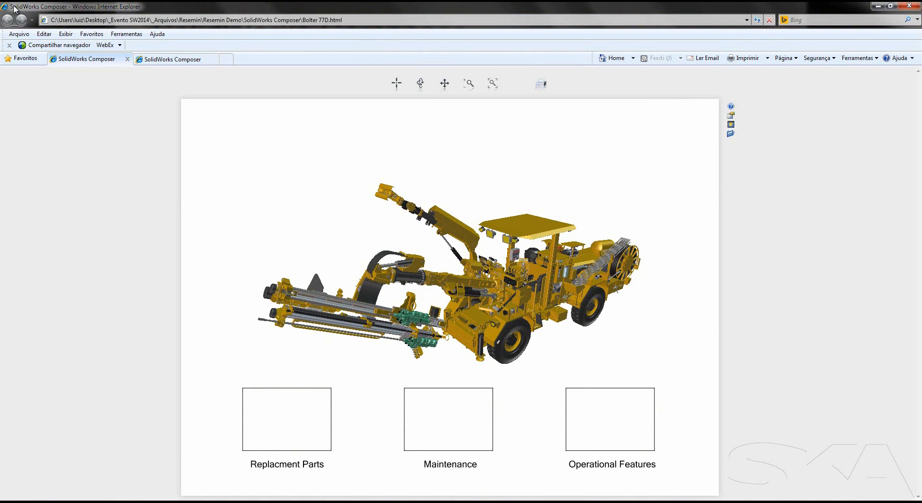
right_click_drag(575, 337, 557, 326)
key("space")
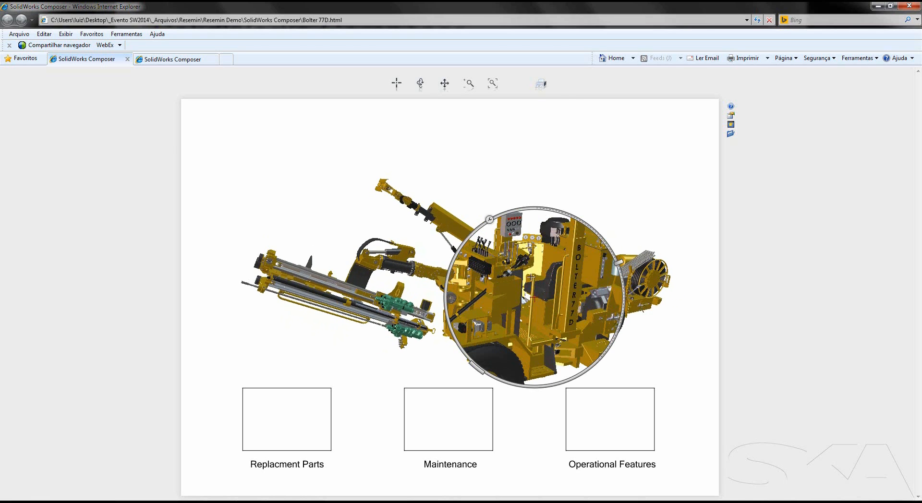
mouse_move(620, 262)
left_mouse_down()
mouse_move(583, 235)
mouse_move(616, 258)
left_mouse_up()
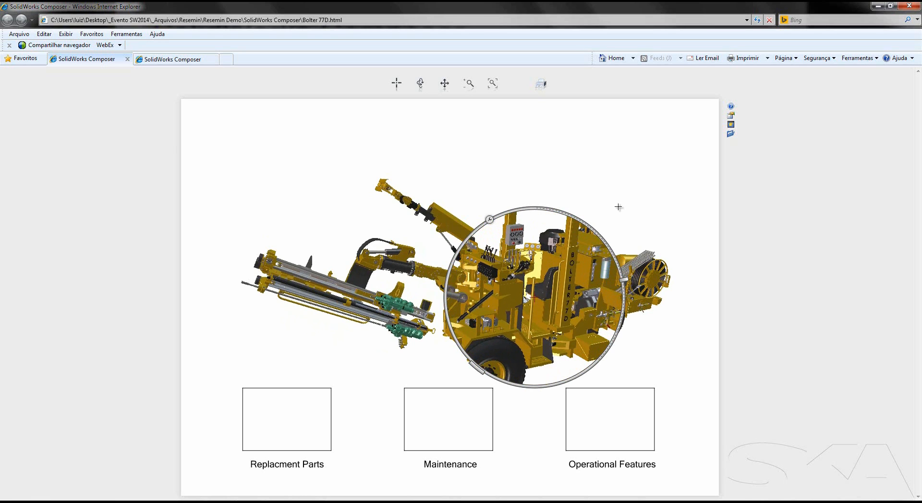
left_click(618, 207)
right_click_drag(618, 207, 614, 210)
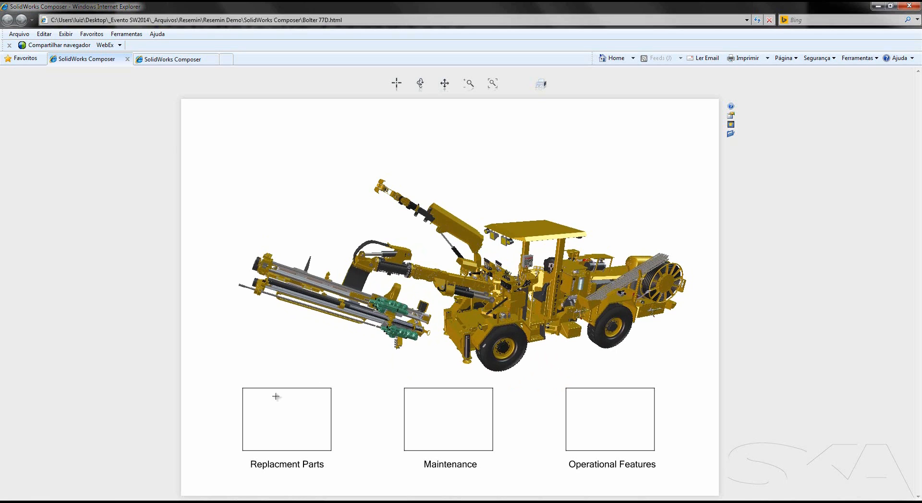
Step: Browse Replacement Parts from the drill boom through the rotating head and expander shaft to the expander pin, and return to the home page
left_click(267, 419)
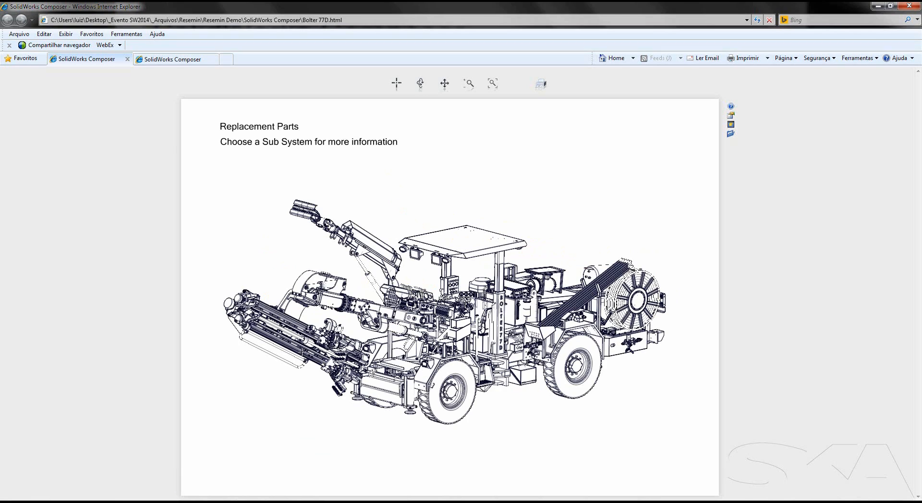
left_click(331, 301)
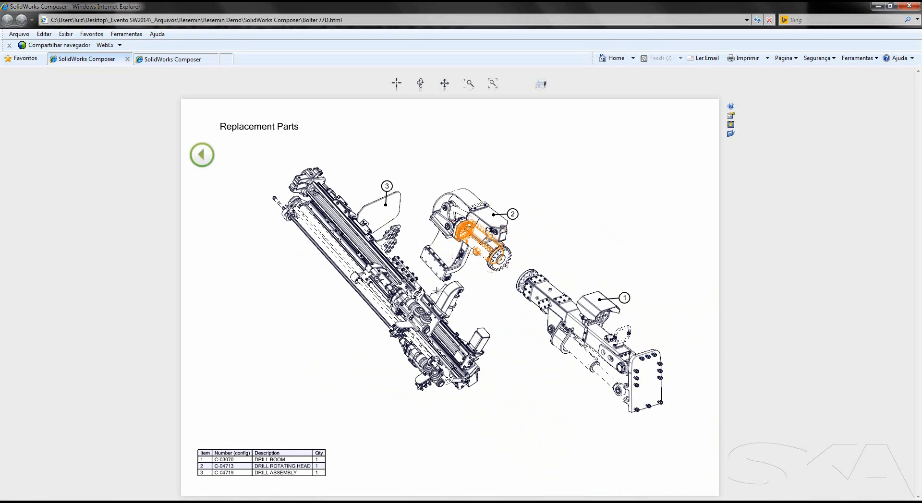
left_click(483, 241)
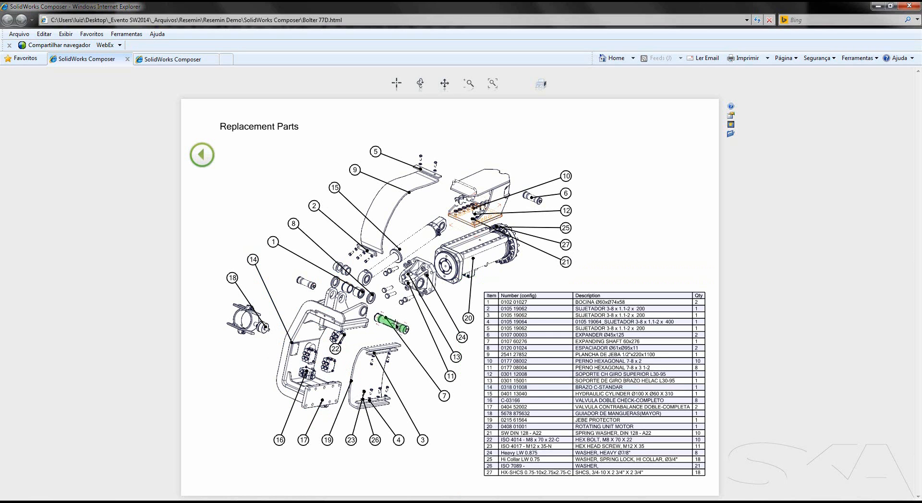
left_click(397, 325)
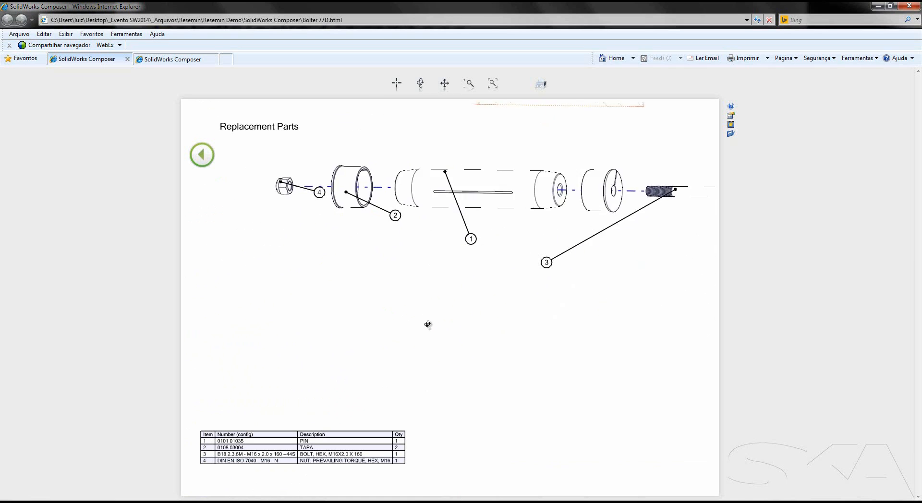
right_click_drag(418, 338, 423, 340)
left_click(420, 312)
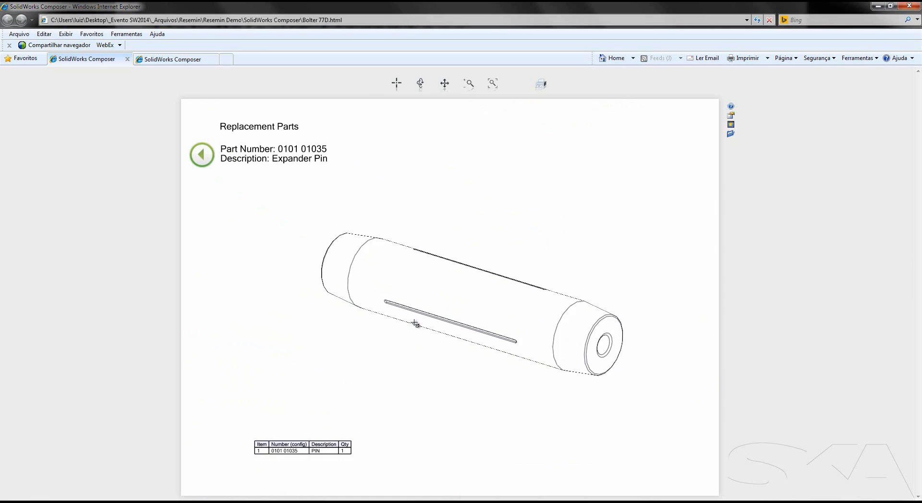
mouse_move(483, 368)
right_mouse_down()
mouse_move(462, 367)
mouse_move(483, 370)
right_mouse_up()
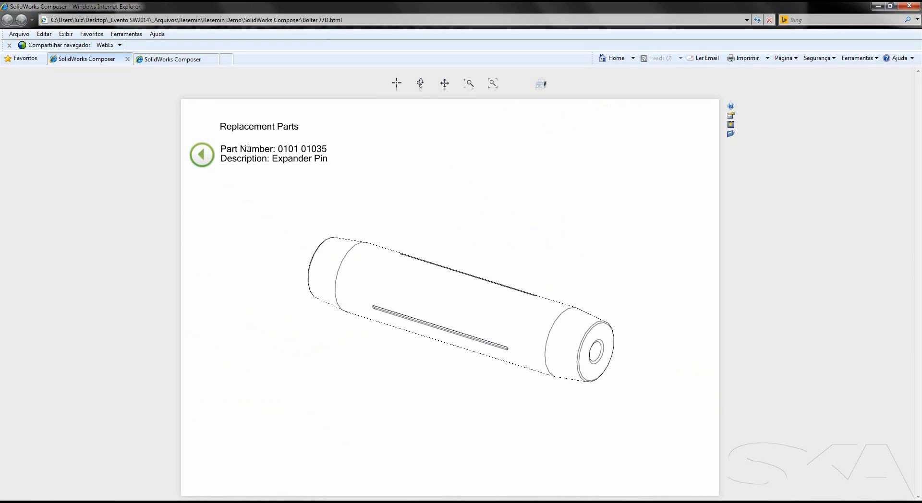
left_click(202, 124)
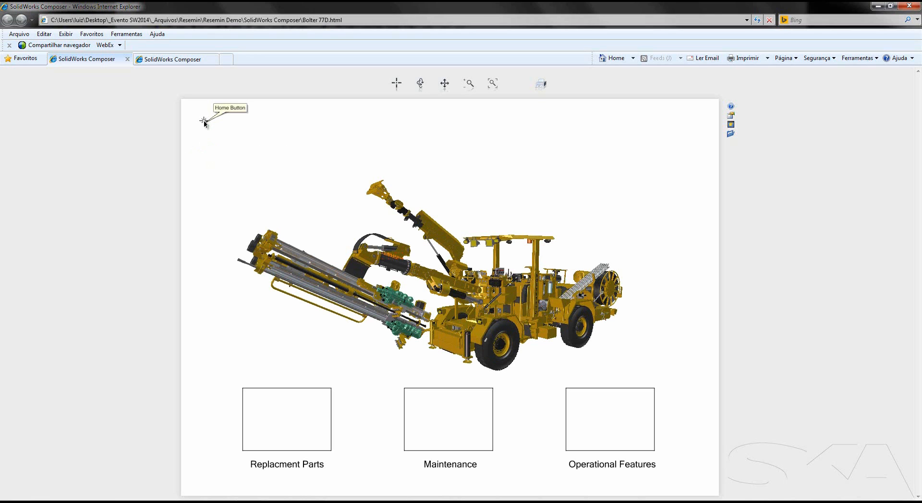
Step: Play the Placement Boom, Stabilizers and Steering demonstrations under Operational Features and return to the home page
left_click(614, 395)
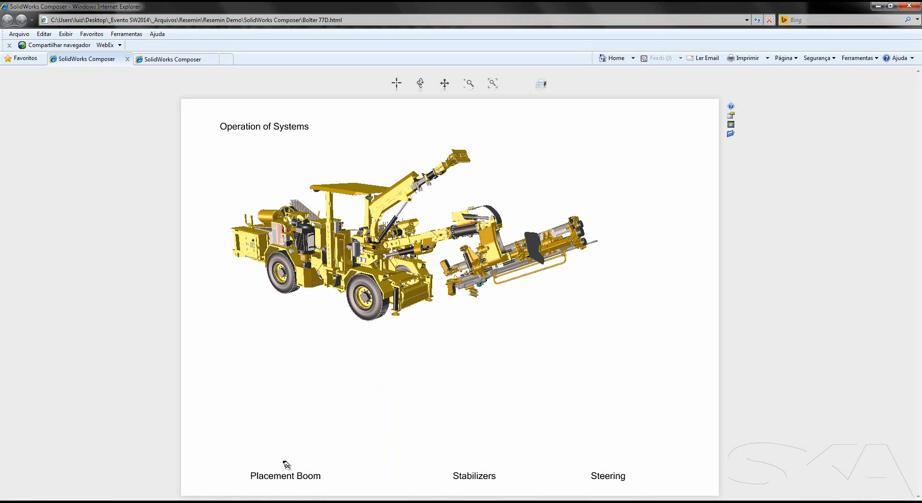
left_click(289, 448)
left_click(453, 447)
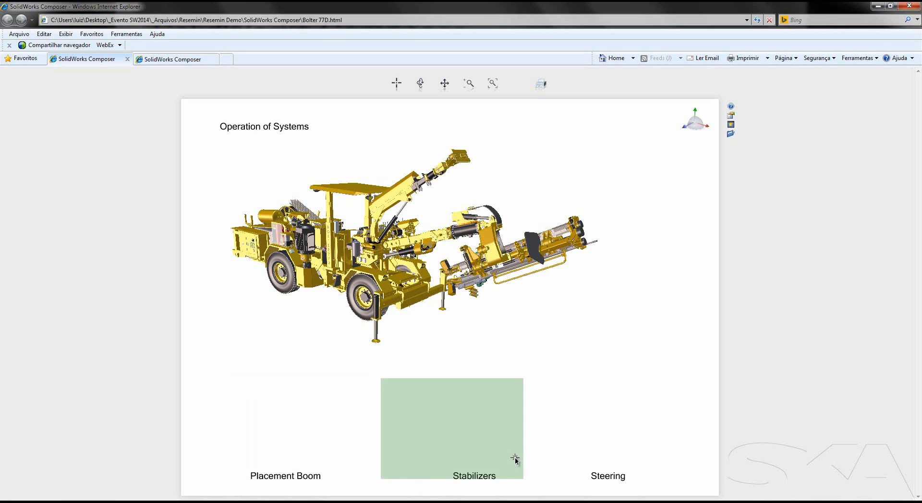
left_click(600, 446)
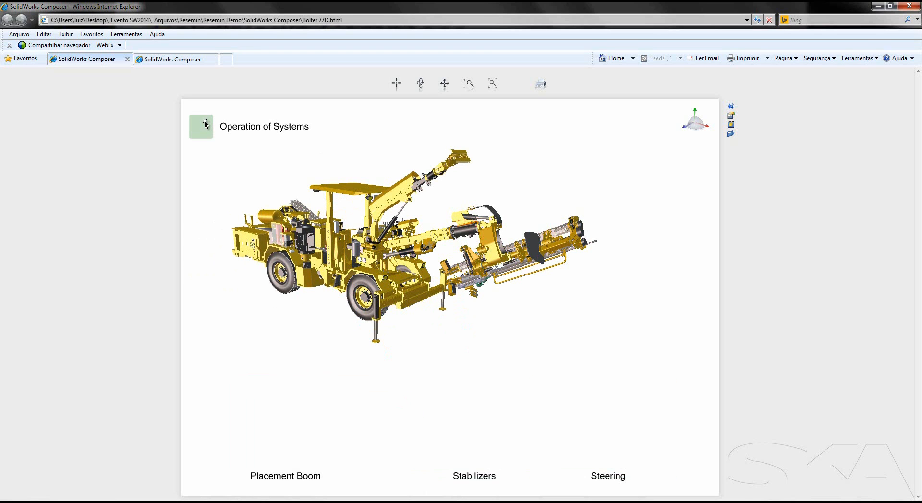
left_click(206, 123)
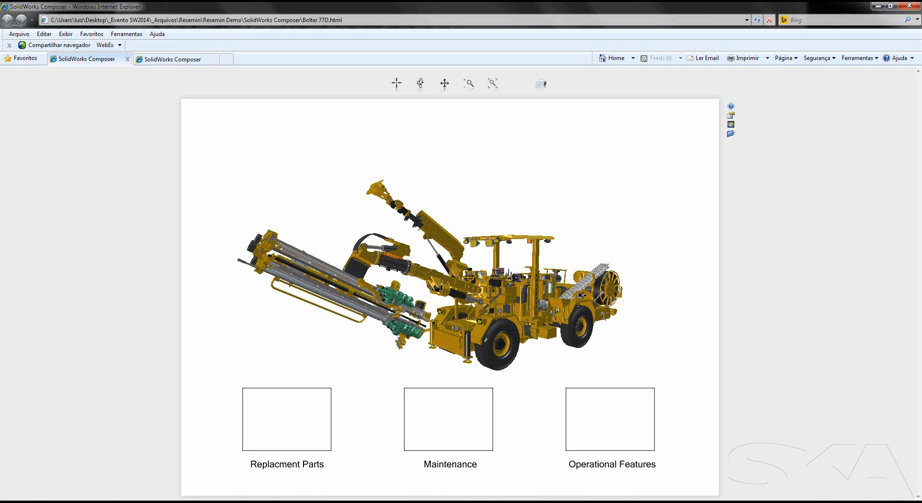
Step: Switch to SolidWorks Composer, open _ASM BOOM 14.smg from the SolidWorks Composer folder and orbit the boom slightly
left_click(204, 502)
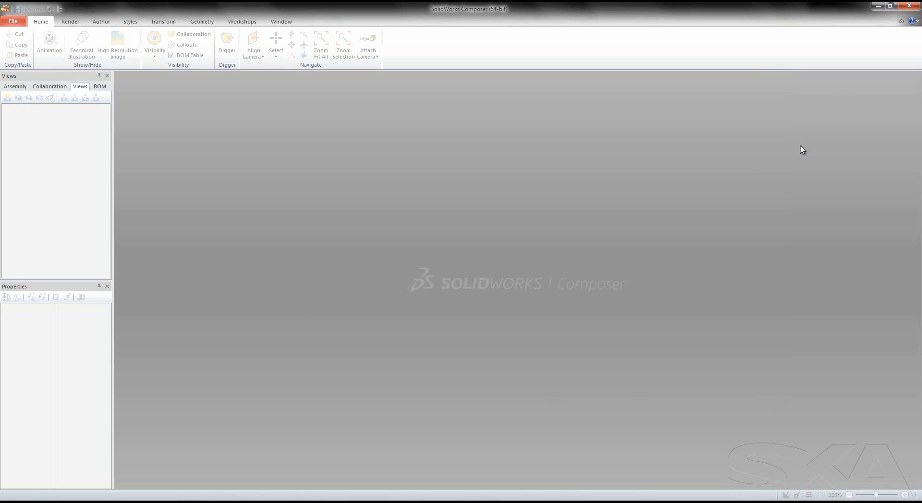
left_click(13, 22)
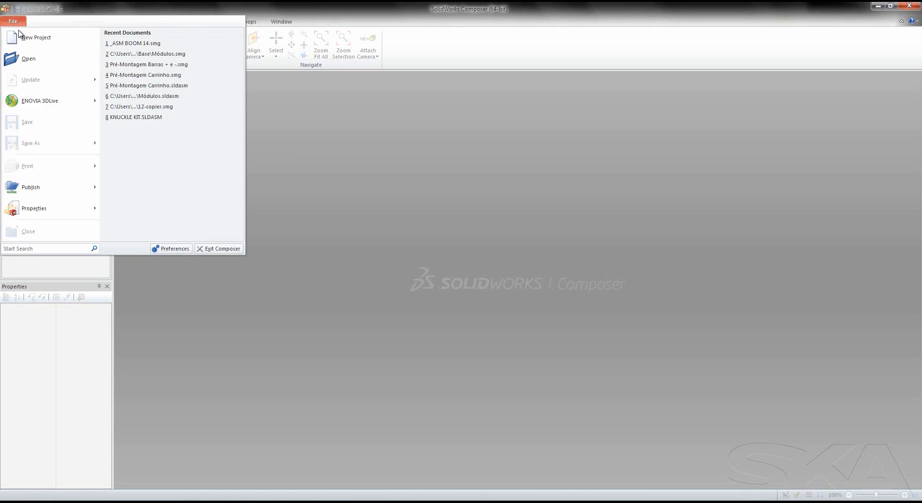
left_click(28, 60)
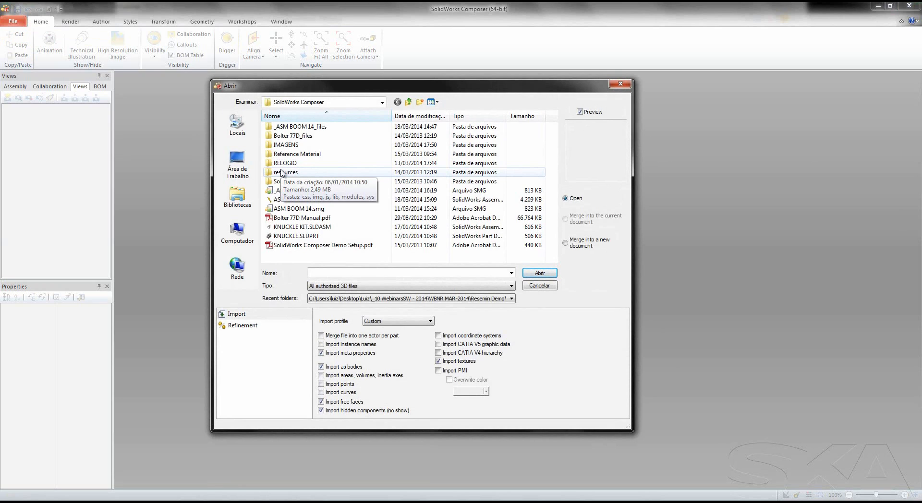
left_click(308, 191)
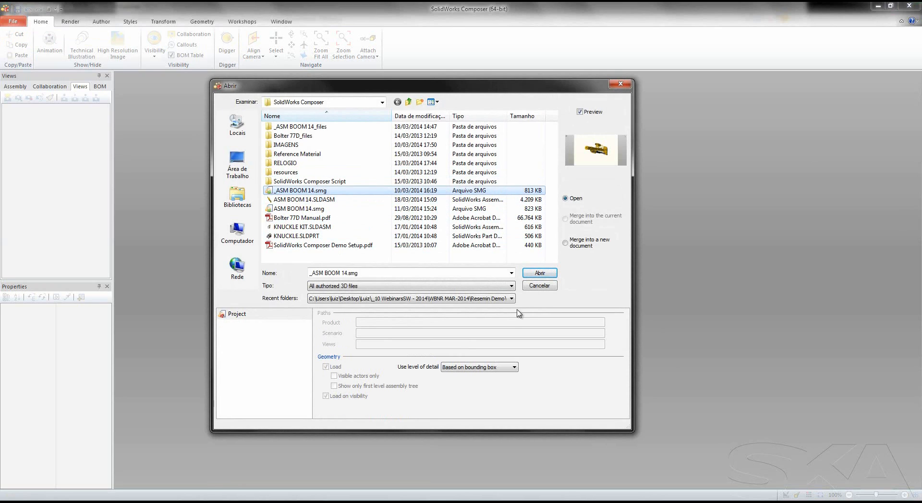
left_click(532, 277)
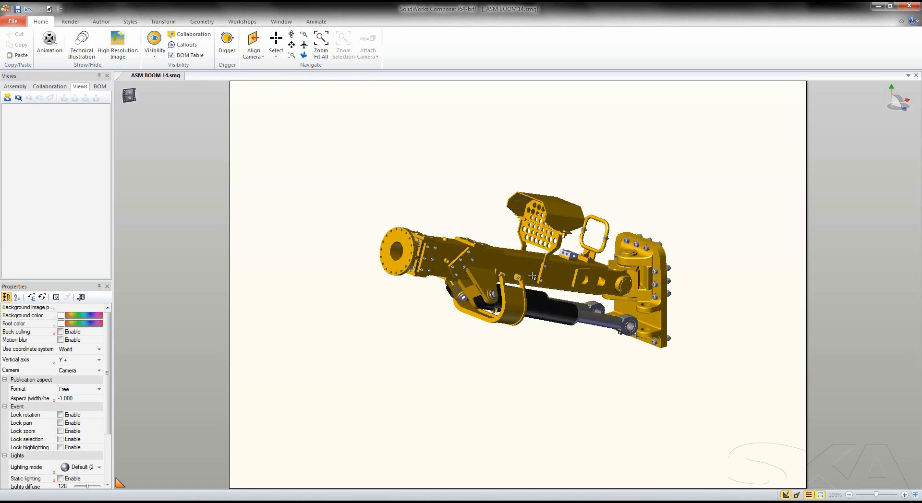
mouse_move(576, 344)
left_mouse_down()
mouse_move(564, 347)
mouse_move(570, 354)
left_mouse_up()
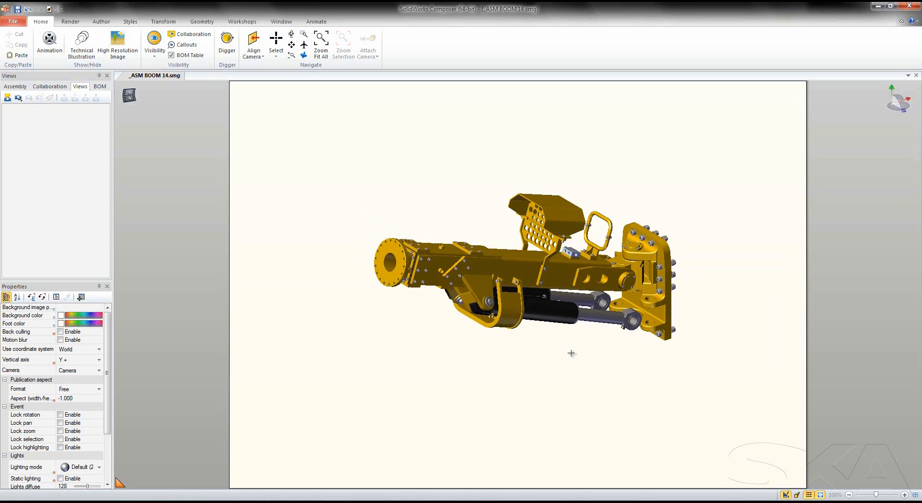
Step: Mark the _ASM BOOM 14.smg entry in the Windows Explorer folder with a freehand red line and return to the PowerPoint slide show
left_click(34, 502)
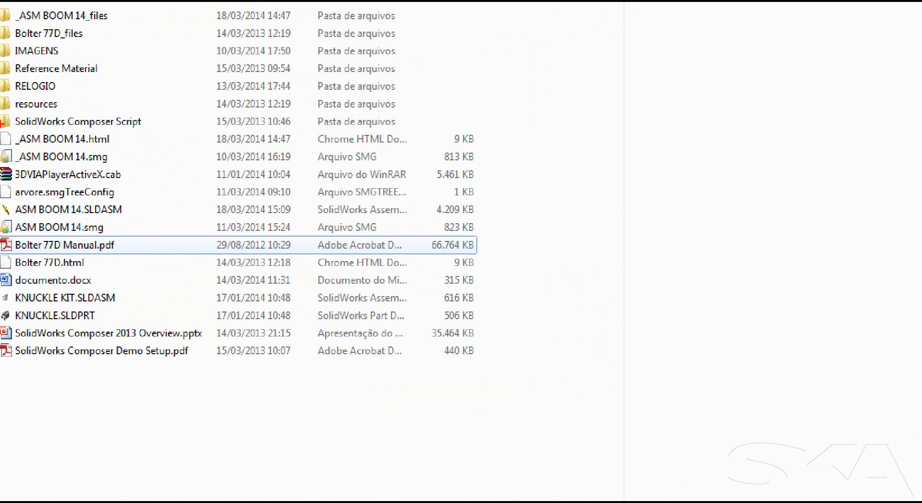
mouse_move(22, 166)
left_mouse_down()
mouse_move(396, 177)
mouse_move(493, 162)
mouse_move(476, 148)
mouse_move(358, 144)
mouse_move(305, 153)
left_mouse_up()
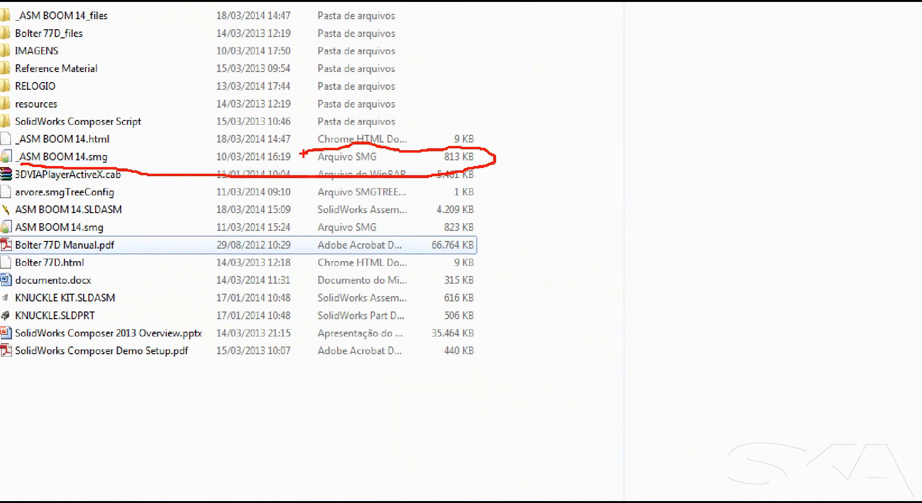
key("Escape")
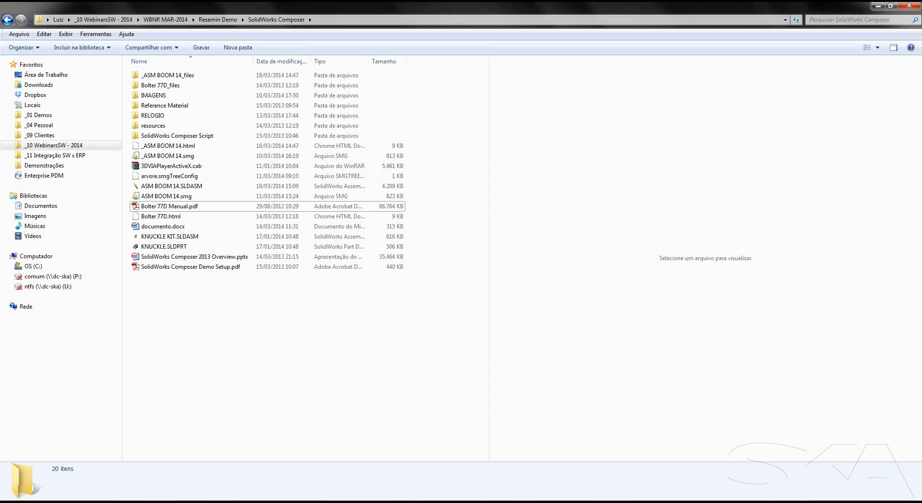
left_click(221, 502)
left_click(275, 493)
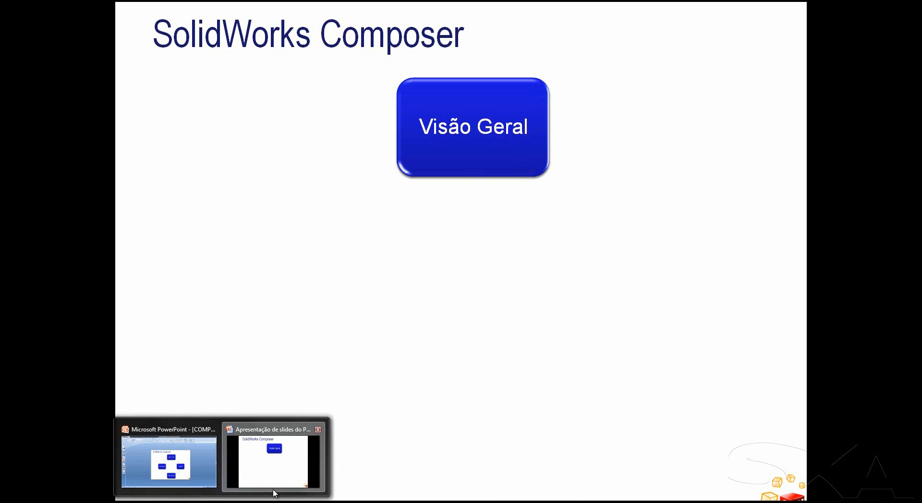
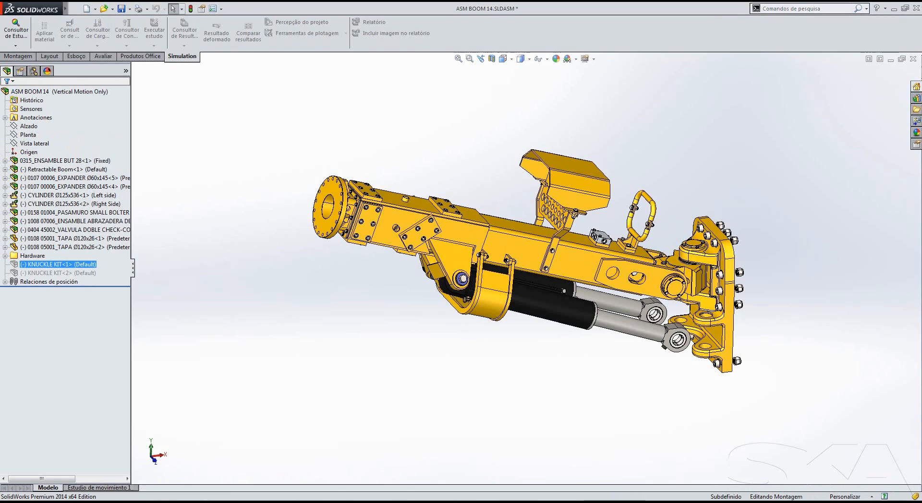
Step: Unsuppress both KNUCKLE KIT components in the ASM BOOM 14 assembly and save the assembly
left_click(57, 273, "shift")
right_click(128, 264)
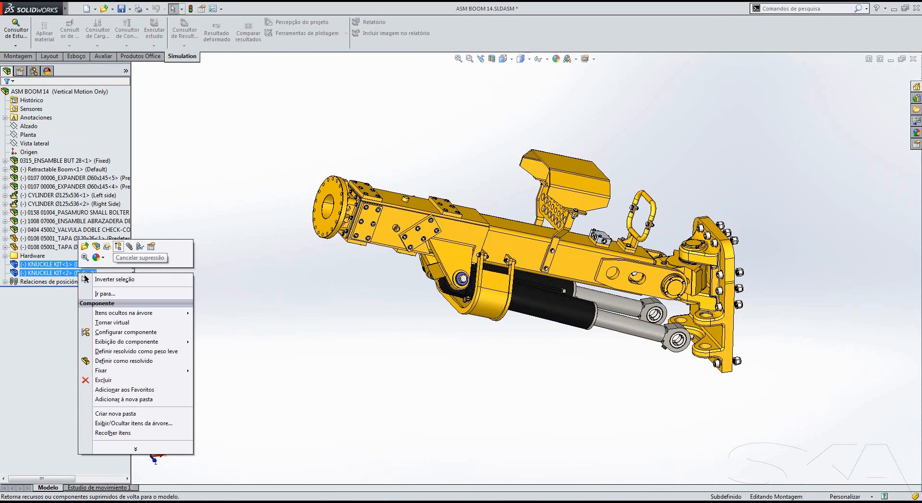
left_click(145, 245)
left_click(418, 288)
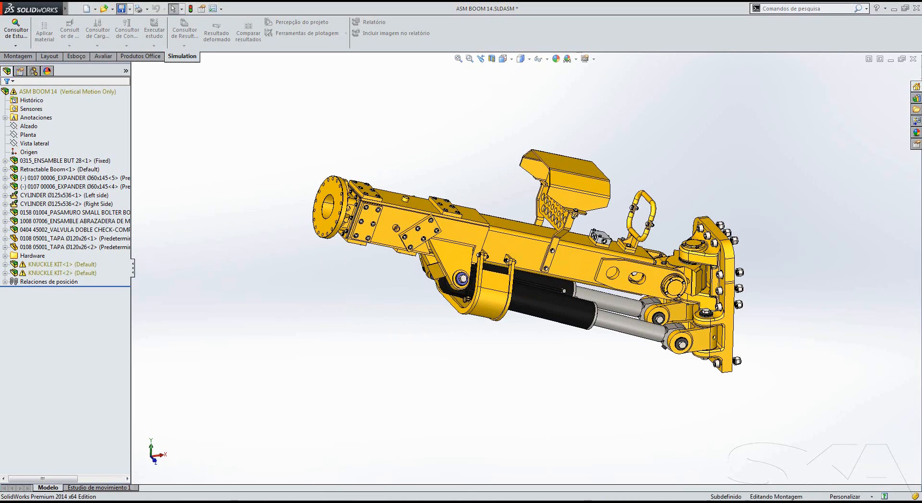
left_click(122, 8)
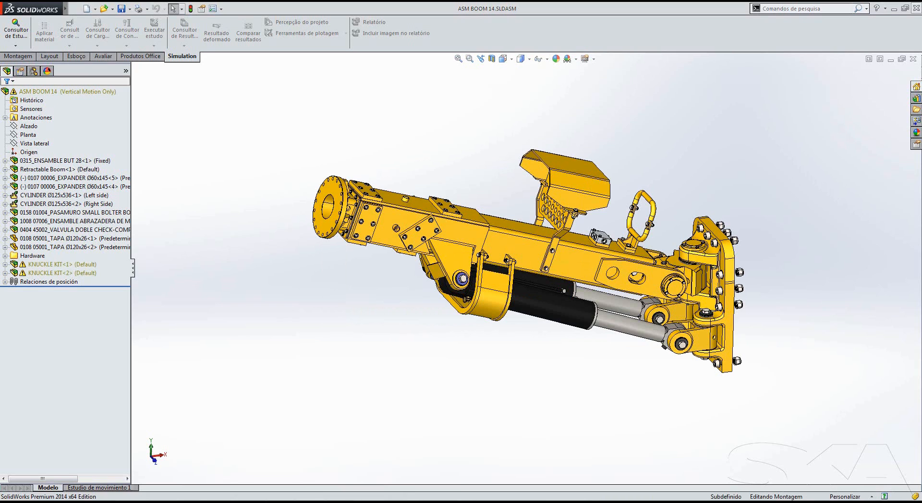
Step: Close SolidWorks and show the VISTA INICIAL view of _ASM BOOM 14.smg in SolidWorks Composer, orbiting the boom slightly
left_click(916, 8)
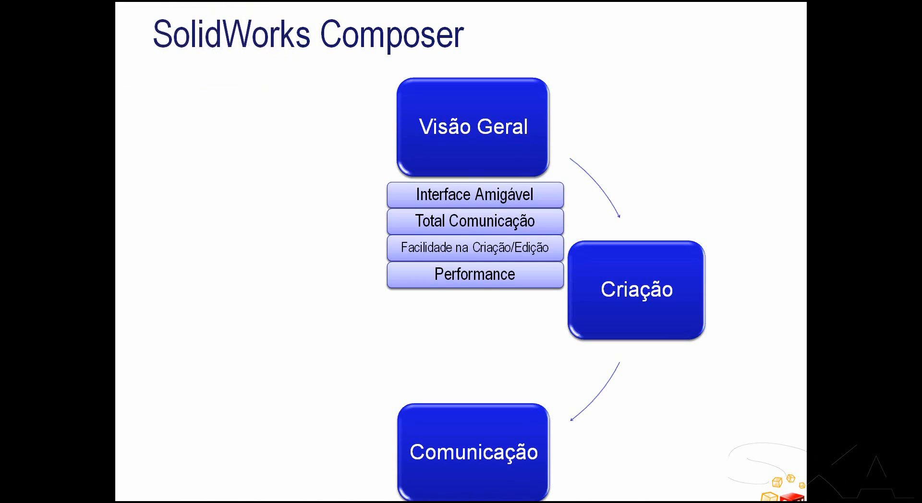
key("alt+Tab")
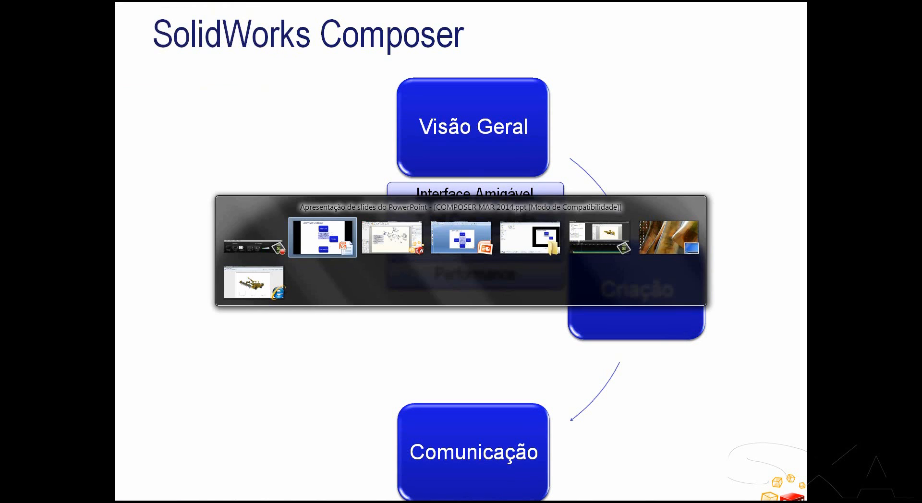
key("alt+Tab")
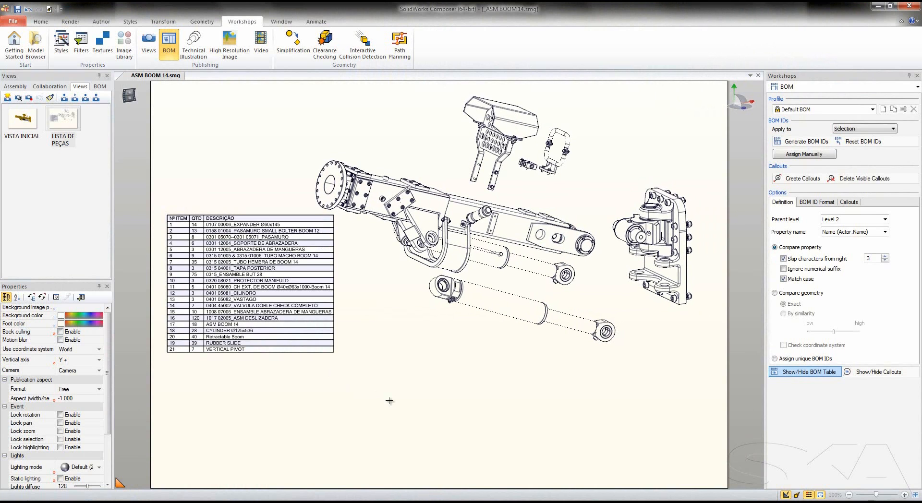
double_click(22, 119)
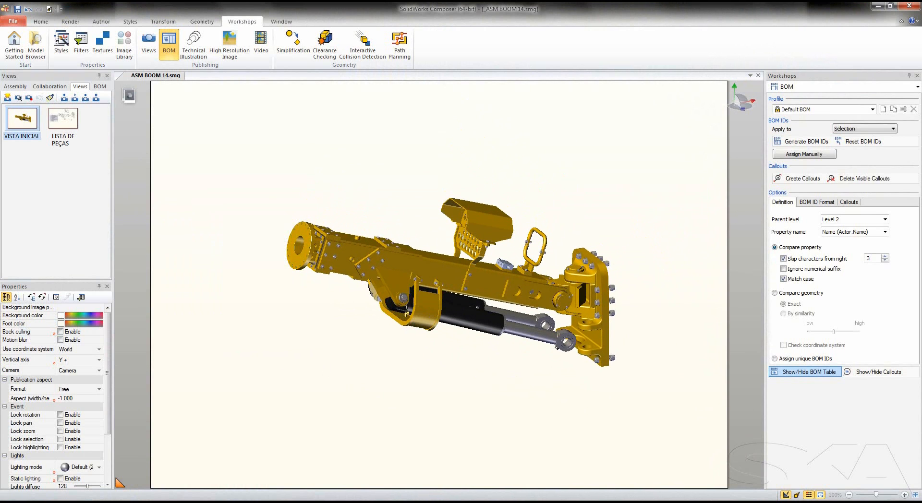
left_click_drag(247, 273, 264, 278)
Step: Update the document from the SolidWorks assembly ASM BOOM 14.SLDASM and show the LISTA DE PEÇAS view
left_click(13, 21)
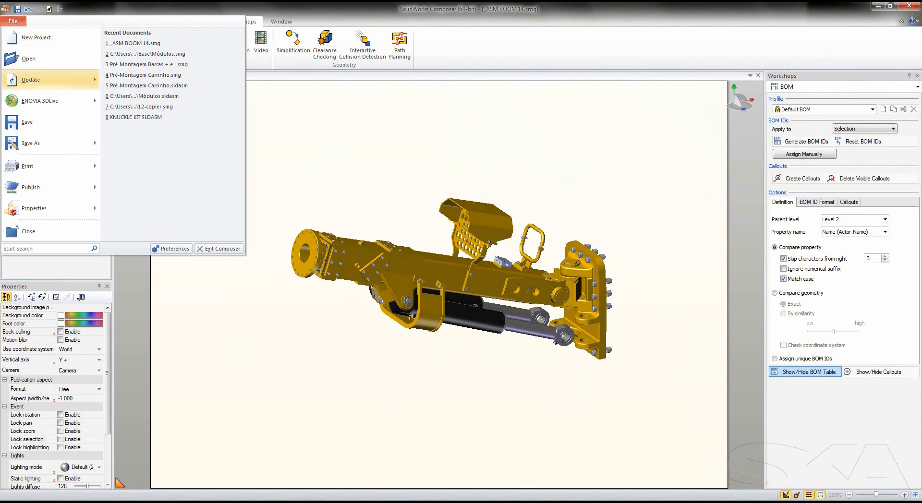
mouse_move(48, 80)
left_click(163, 46)
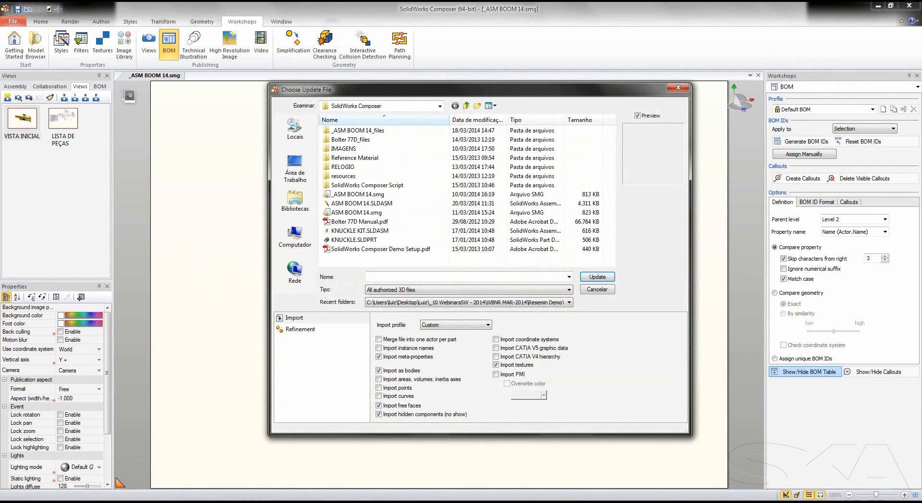
left_click(365, 203)
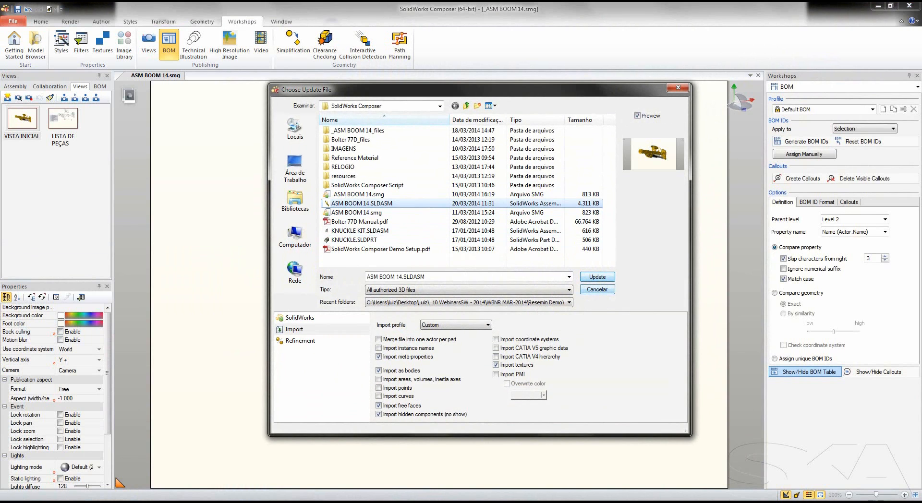
left_click(598, 277)
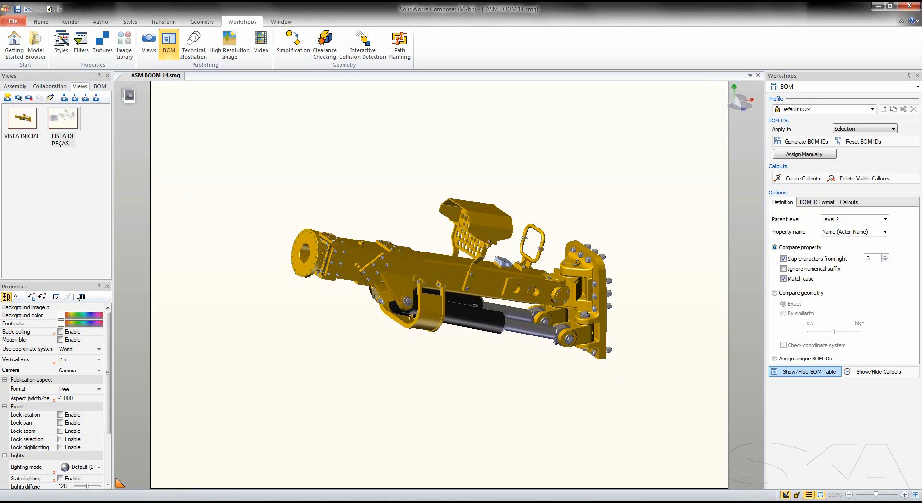
double_click(63, 118)
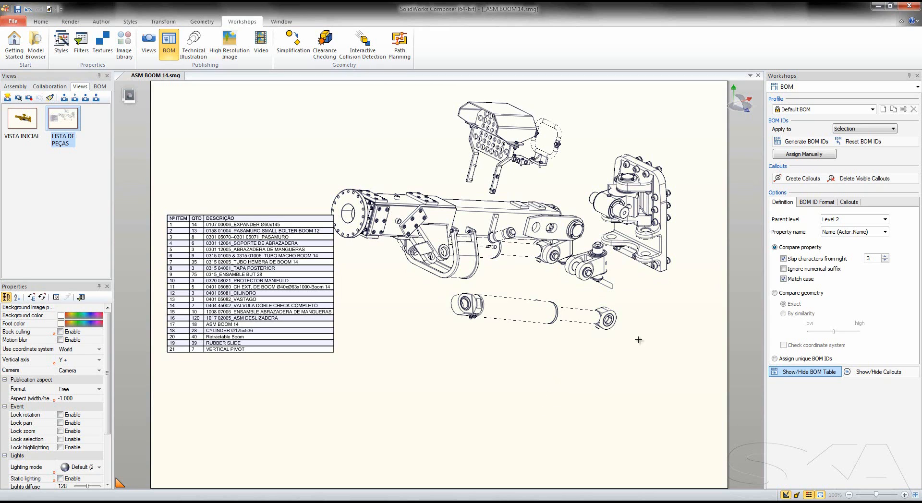
Step: Isolate the first of the two KNUCKLE KIT entries in the assembly tree, hiding all other actors
left_click(16, 87)
left_click_drag(107, 154, 106, 222)
left_click(54, 229)
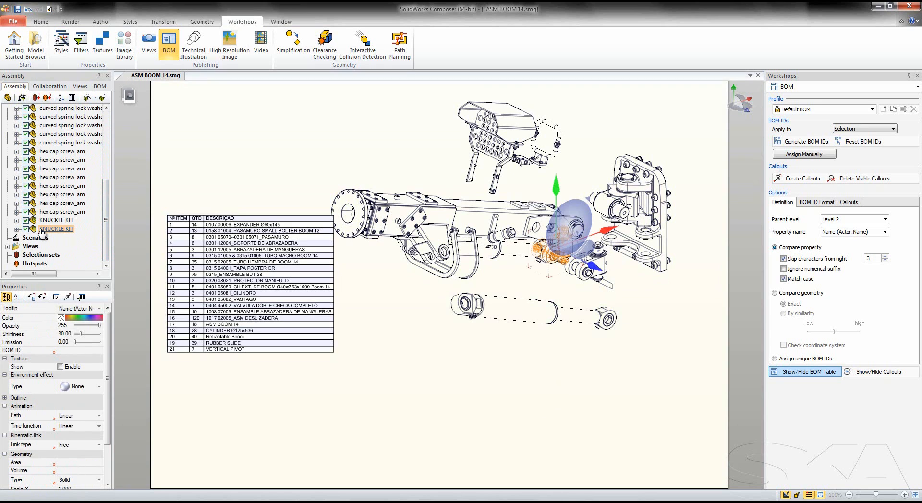
left_click(51, 220)
right_click(486, 384)
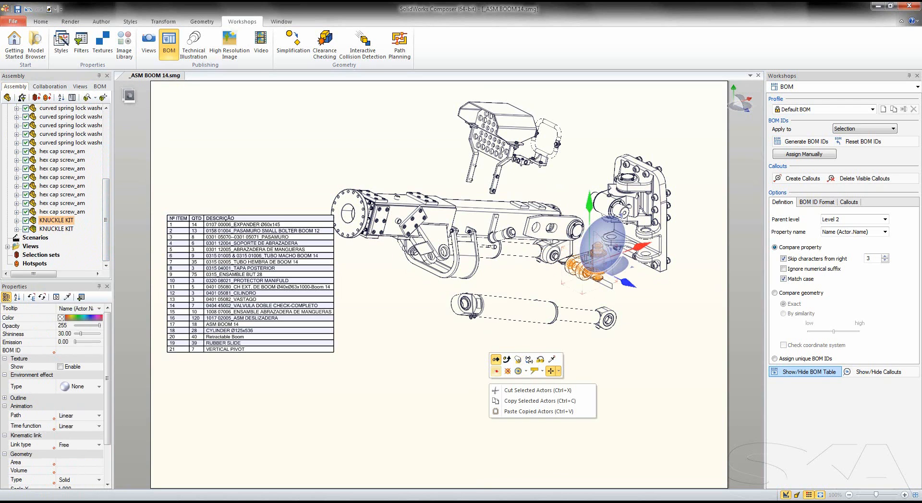
left_click(496, 360)
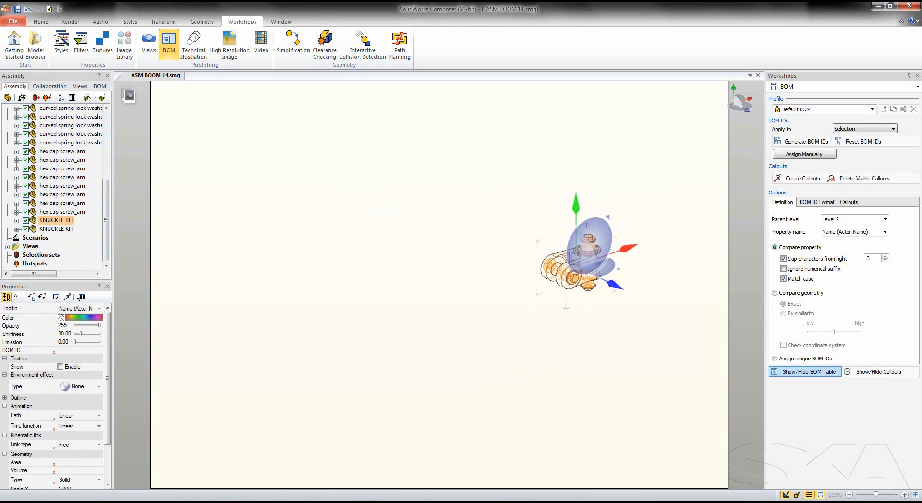
left_click(549, 426)
scroll(550, 426, "down", 3)
middle_click_drag(578, 423, 554, 401)
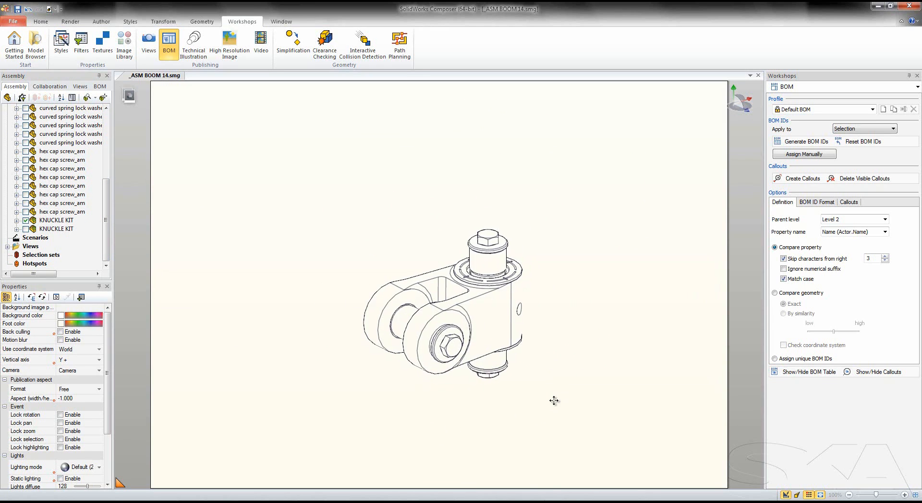
right_click_drag(554, 401, 553, 388)
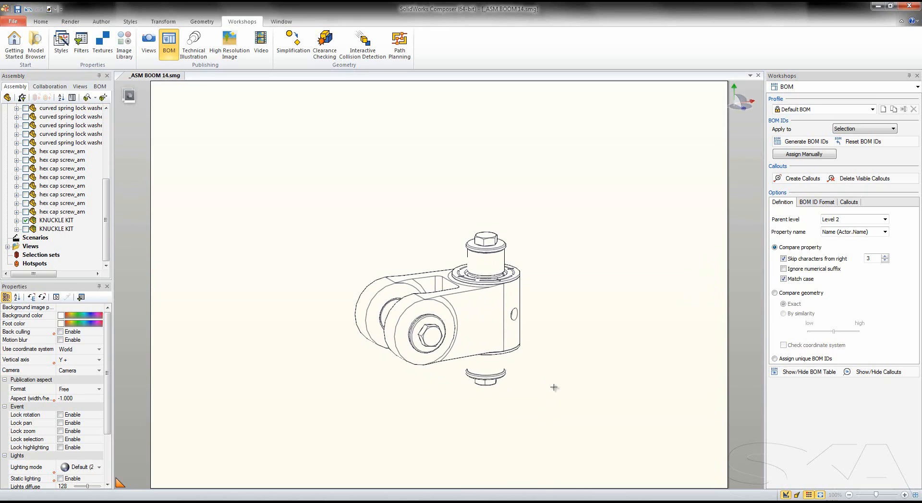
Step: Translate the vertical expander pin's upper bolt upward and its lower bolt downward, clear of the knuckle
left_click(502, 251)
right_click(553, 220)
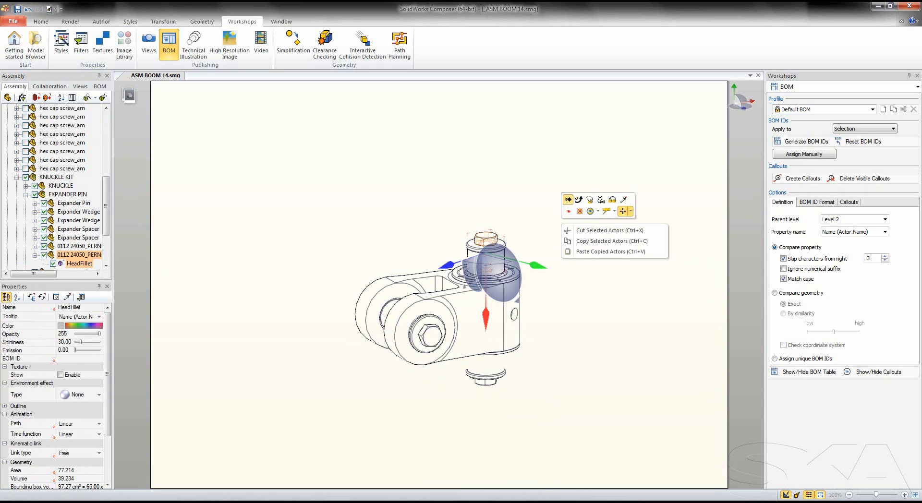
left_click(568, 200)
right_click(551, 187)
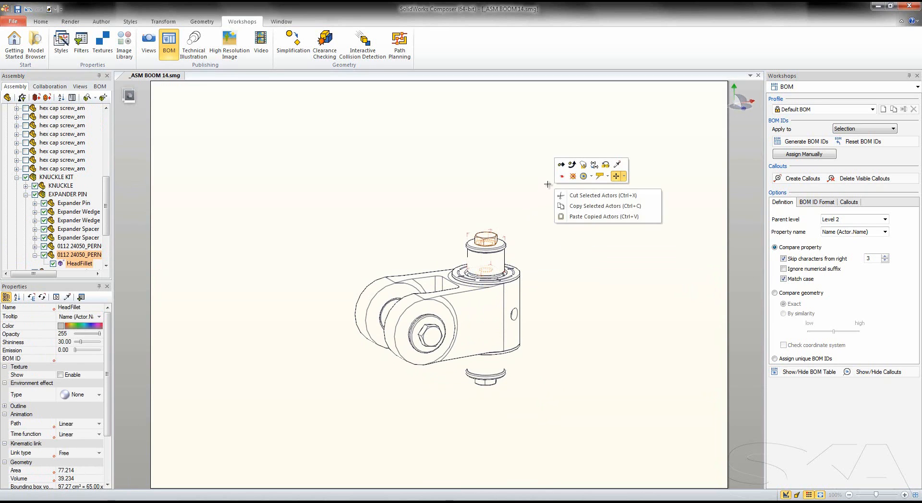
left_click(562, 164)
left_click_drag(489, 316, 489, 245)
left_click(539, 418)
left_click(491, 387)
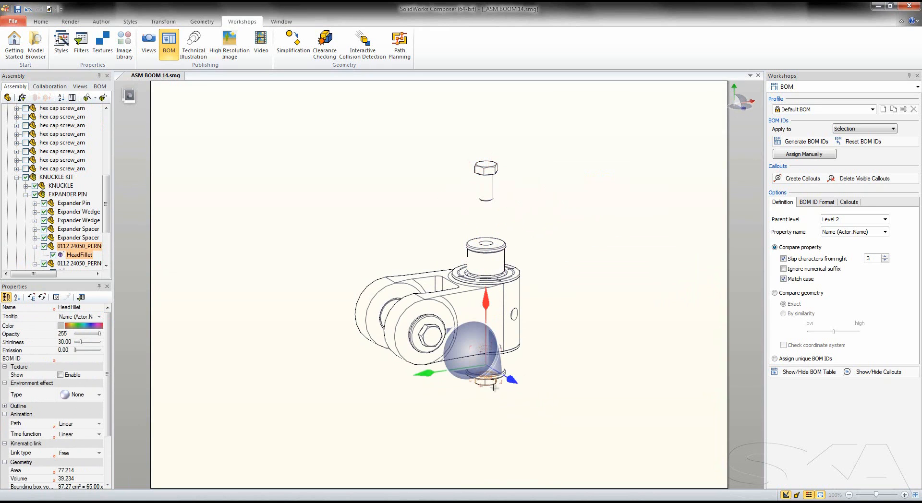
left_click_drag(489, 307, 486, 367)
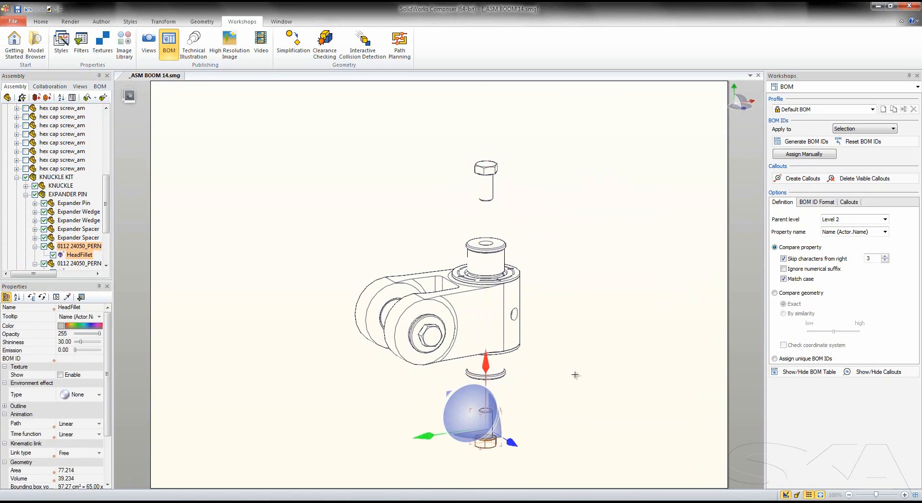
left_click(579, 447)
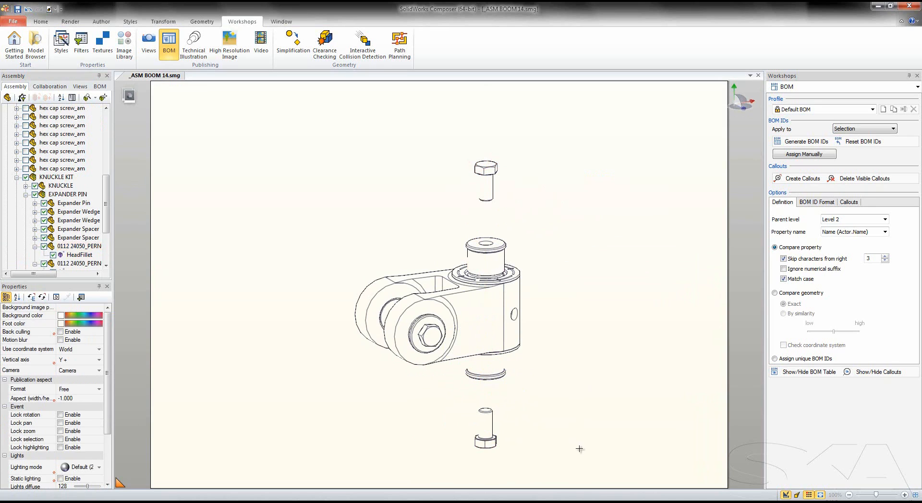
Step: Translate the whole vertical EXPANDER PIN subassembly sideways out of the knuckle along the red axis
left_click(68, 194)
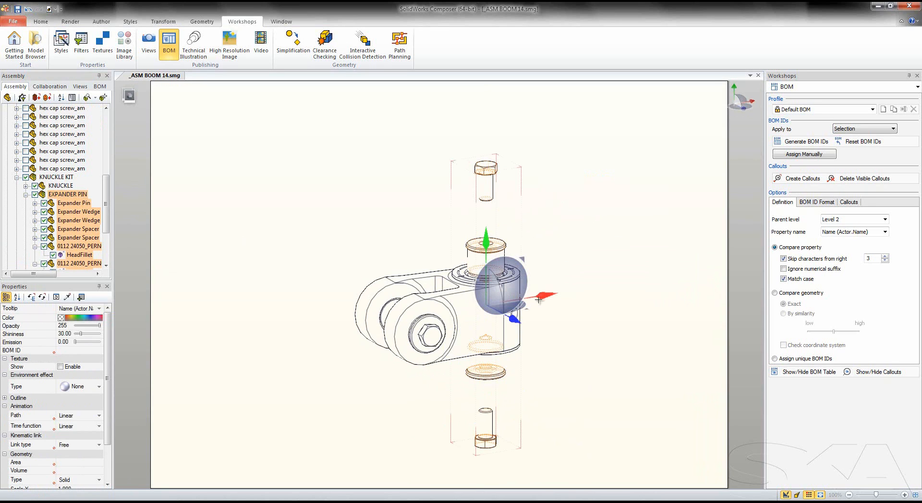
left_click_drag(543, 298, 665, 271)
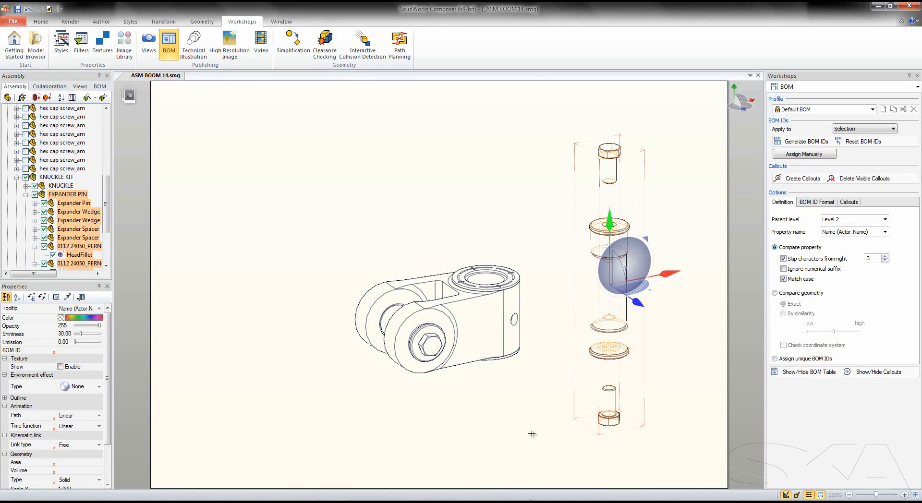
left_click(533, 405)
left_click_drag(535, 403, 505, 386)
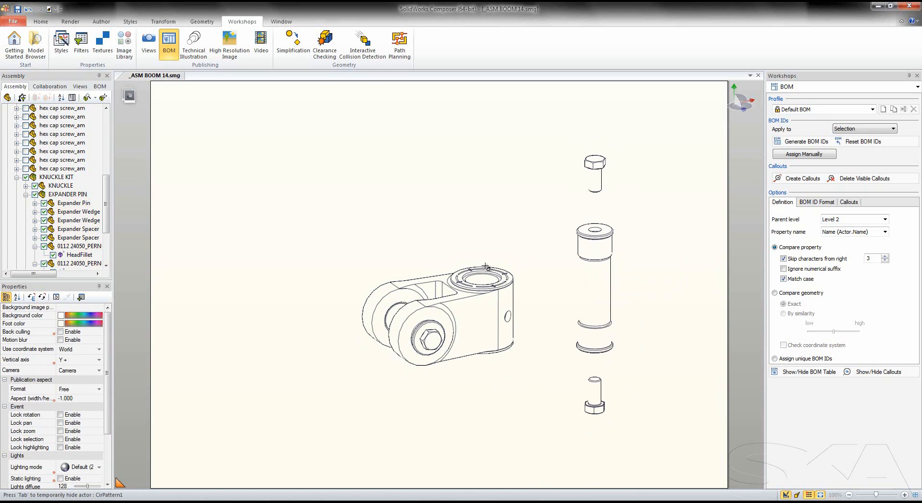
Step: Select all instances of the wear plate and align them with the axis of the displaced expander pin
right_click(457, 192)
left_click(538, 178)
left_click(557, 210)
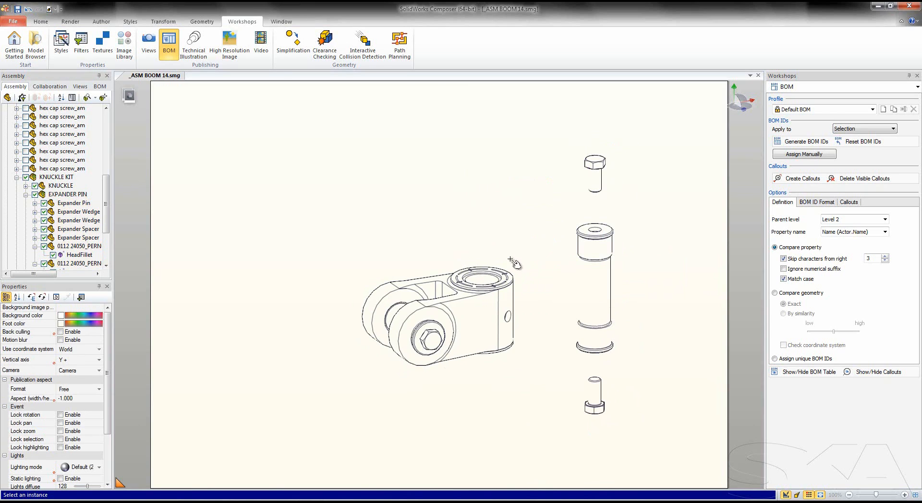
left_click(508, 274)
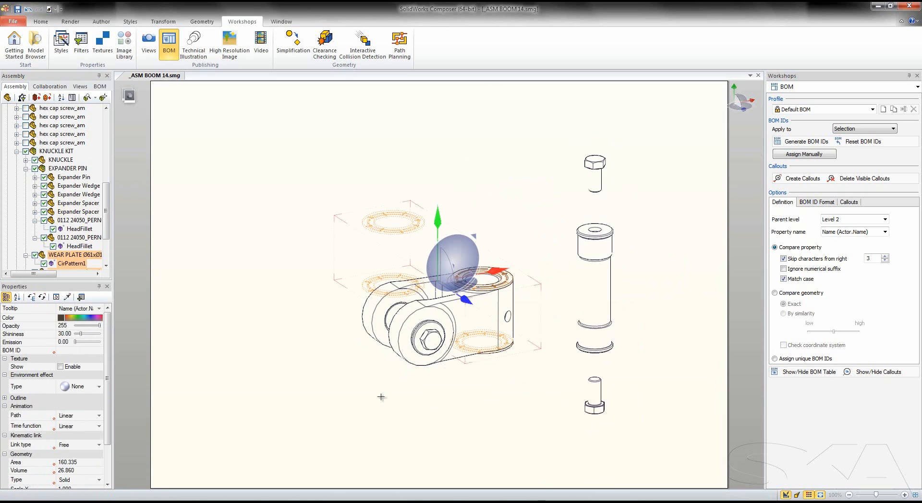
right_click(508, 175)
left_click(548, 151)
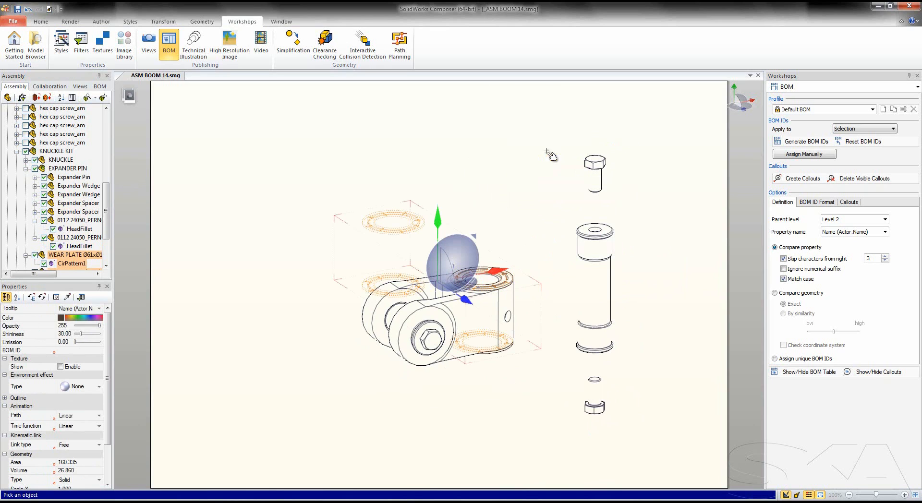
left_click(601, 246)
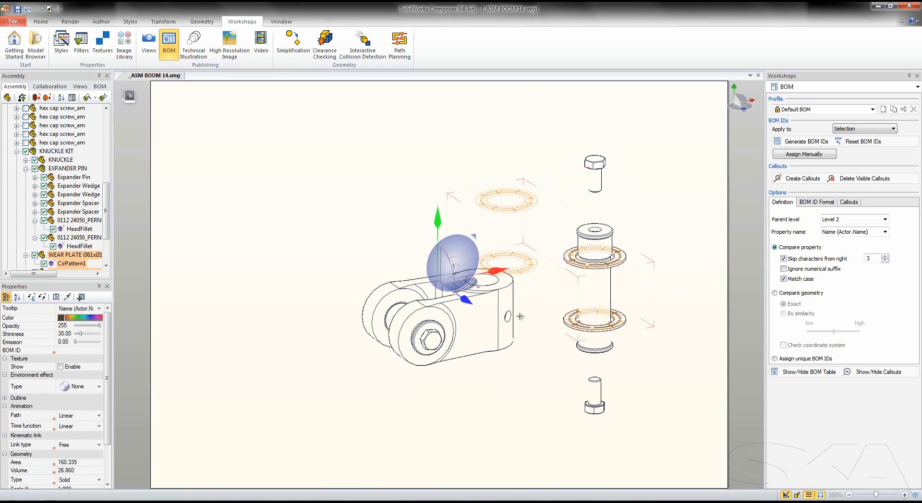
left_click(507, 408)
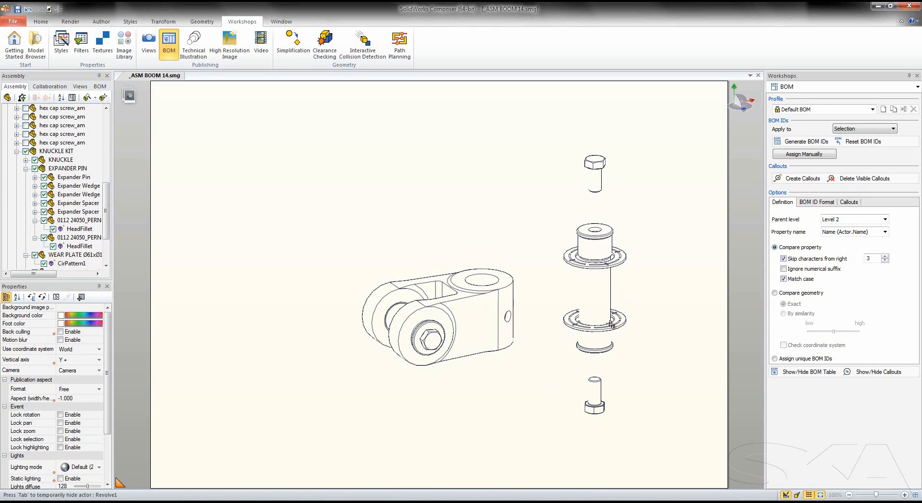
Step: Explode the expander pin's upper bolt, wedge, spacer and wear plate linearly upward along the vertical axis
left_click_drag(653, 269, 527, 129)
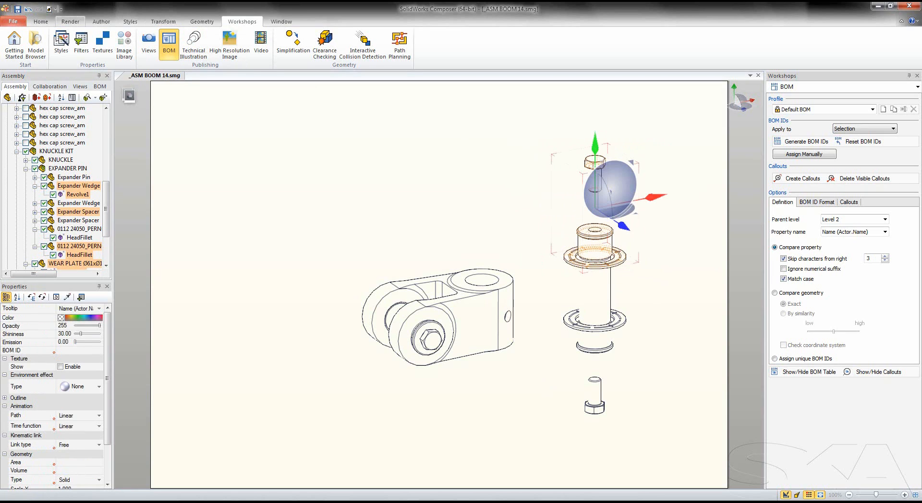
left_click(164, 21)
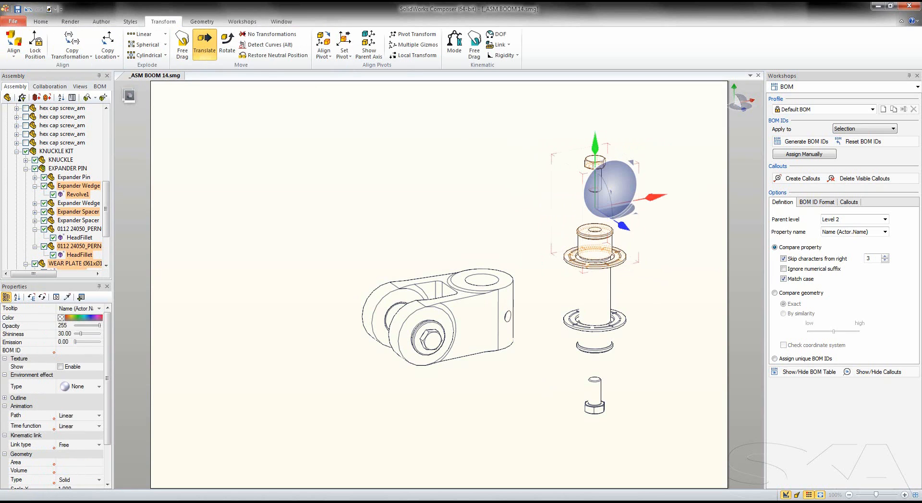
middle_click_drag(535, 309, 523, 350)
middle_click_drag(545, 277, 544, 299)
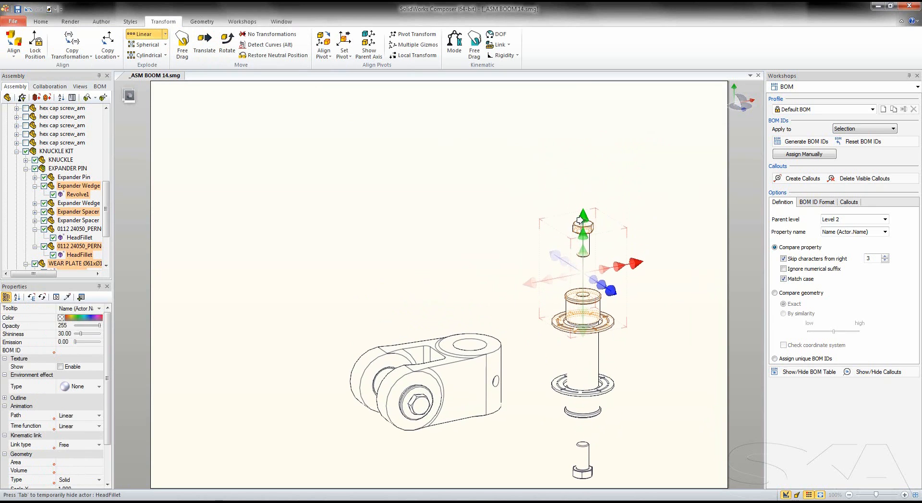
left_click_drag(583, 219, 592, 104)
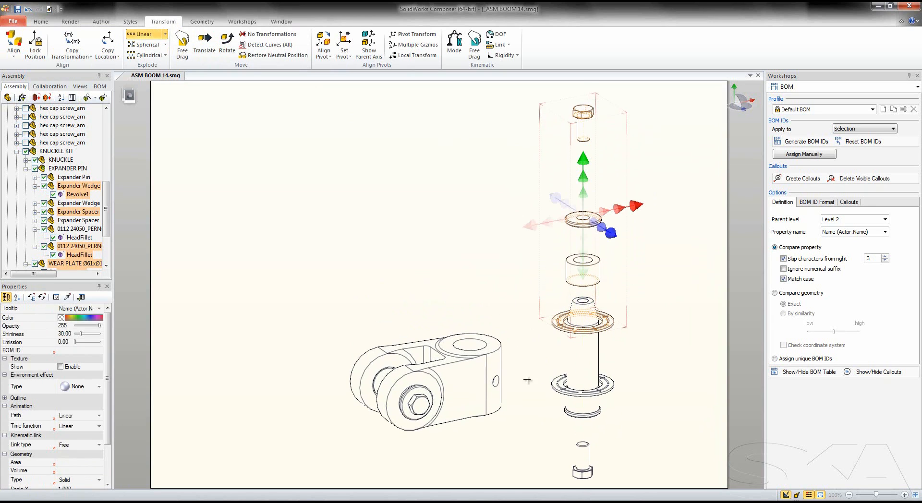
left_click(473, 302)
Step: Explode the expander pin's lower wear plate, spacer, wedge and bolt linearly downward along the vertical axis
middle_click_drag(506, 344, 486, 217)
left_click_drag(513, 290, 630, 425)
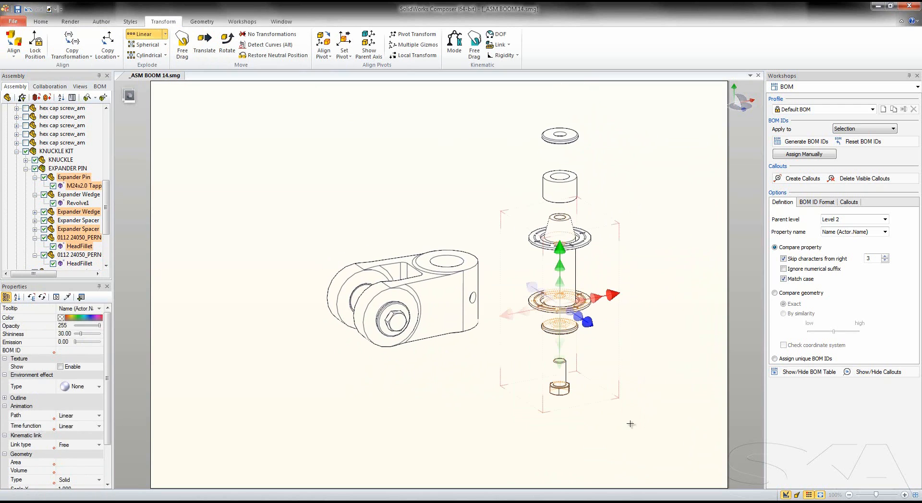
left_click_drag(556, 354, 561, 481)
left_click(684, 409)
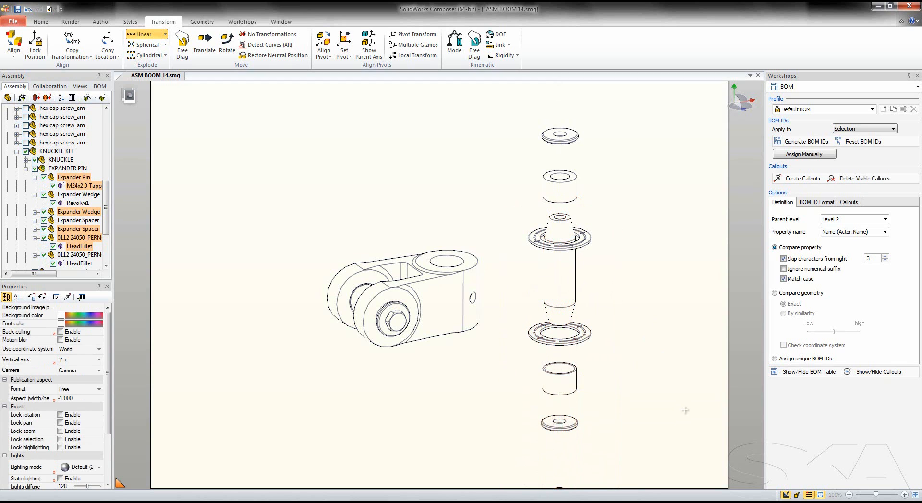
Step: Translate the upper wear plate, expander spacer and expander wedge together slightly upward, closer to the top bolt
scroll(685, 407, "down", 2)
middle_click_drag(680, 383, 658, 364)
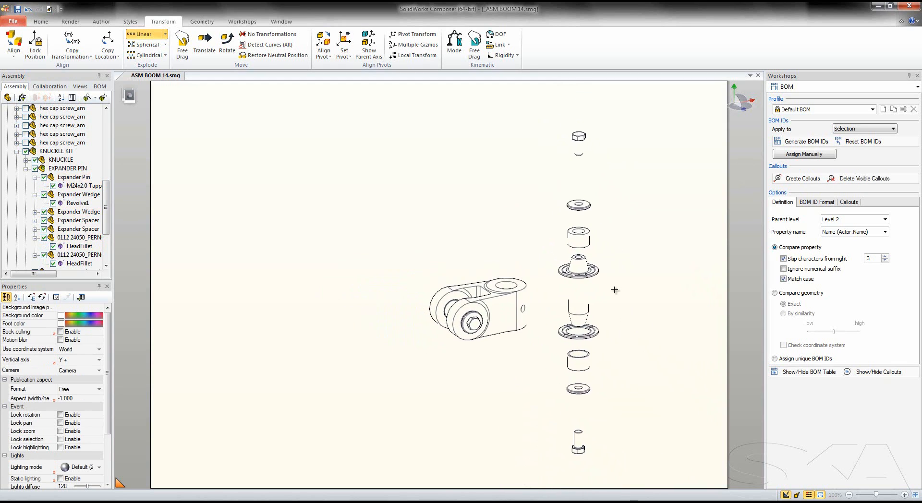
left_click(599, 273)
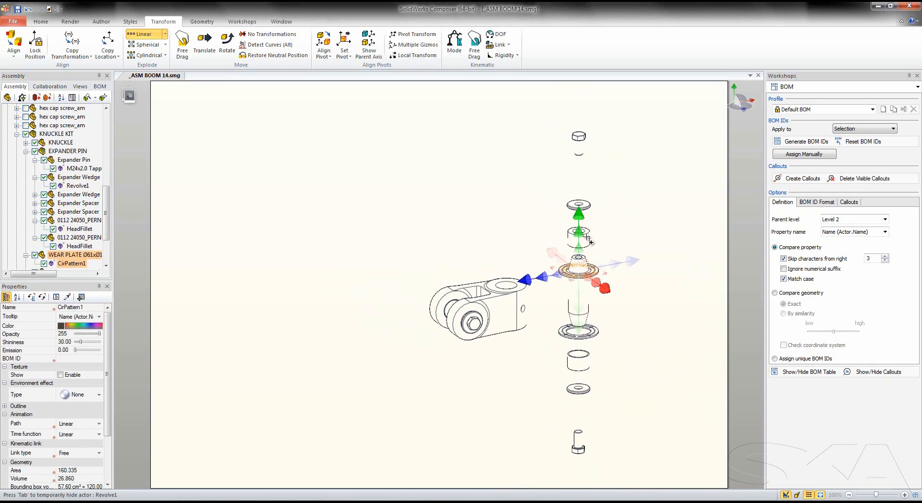
left_click(589, 238, "ctrl")
left_click(590, 207, "ctrl")
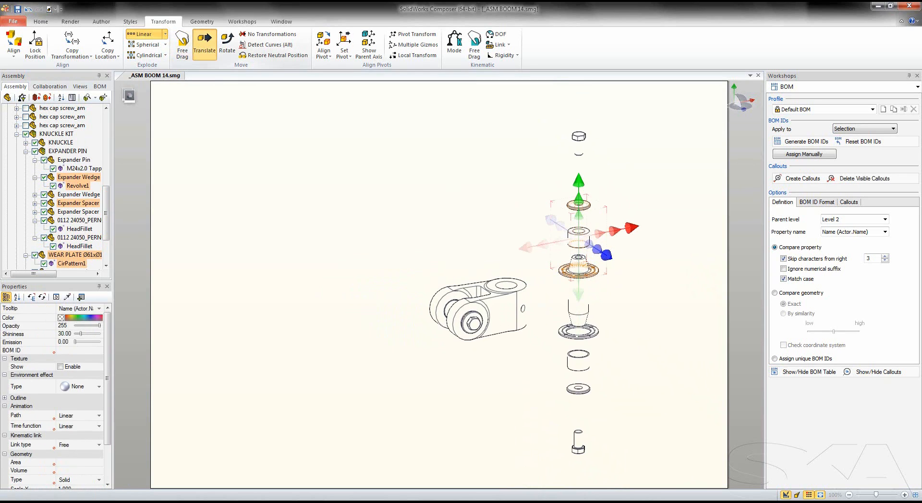
left_click(204, 40)
left_click_drag(575, 176, 576, 157)
left_click(520, 207)
middle_click_drag(521, 208, 535, 221)
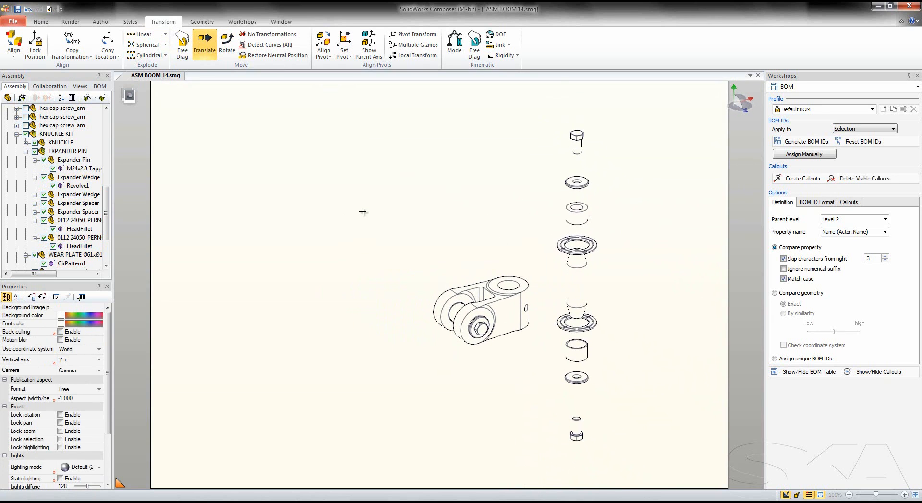
Step: Explode the second expander pin assembly of the knuckle kit linearly along the pin's axis, spreading its parts to both sides of the knuckle
left_click(26, 151)
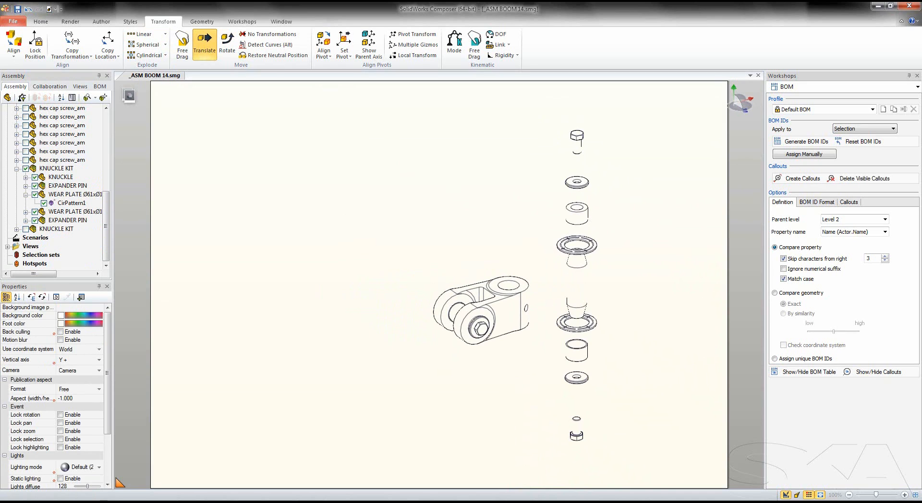
left_click(26, 194)
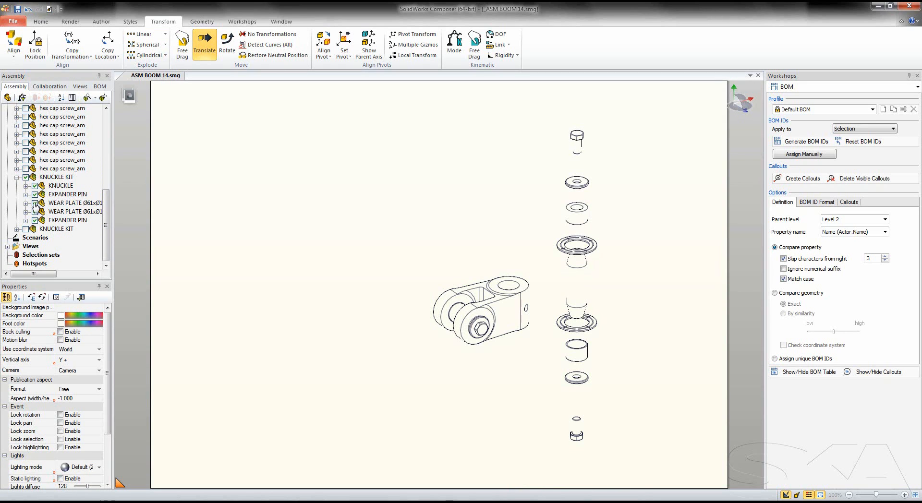
left_click(67, 220)
right_click_drag(315, 319, 344, 338)
middle_click_drag(344, 337, 327, 335)
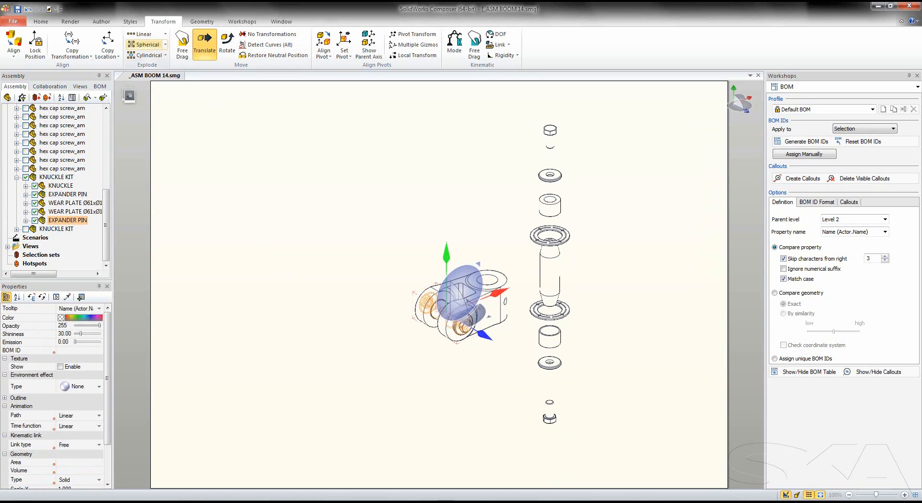
left_click(141, 34)
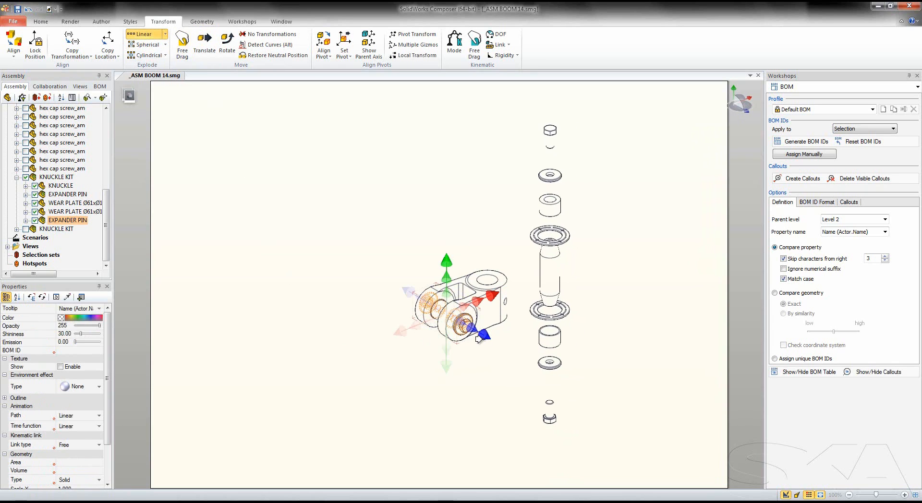
left_click_drag(479, 339, 624, 418)
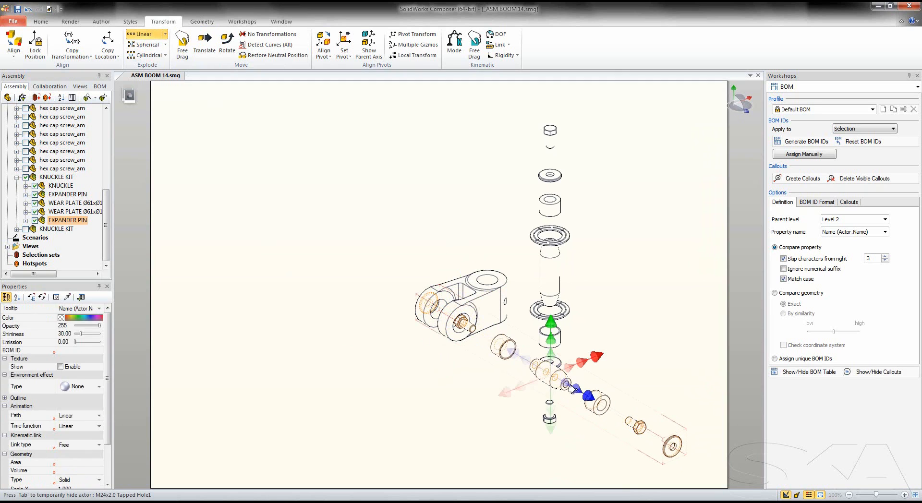
left_click_drag(570, 389, 387, 298)
left_click(441, 431)
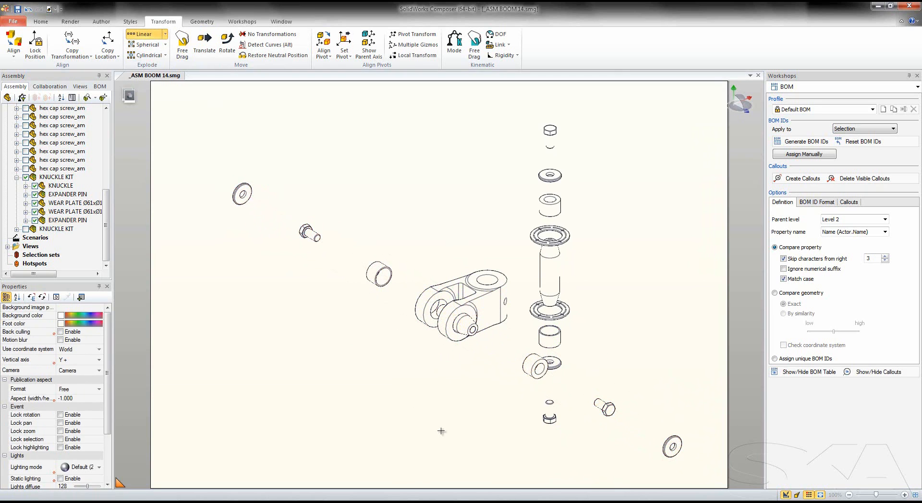
Step: Translate the horizontal expander pin together with its rear wedge and bolt along the pin's axis, out of the knuckle towards the rear spacer
left_click(205, 46)
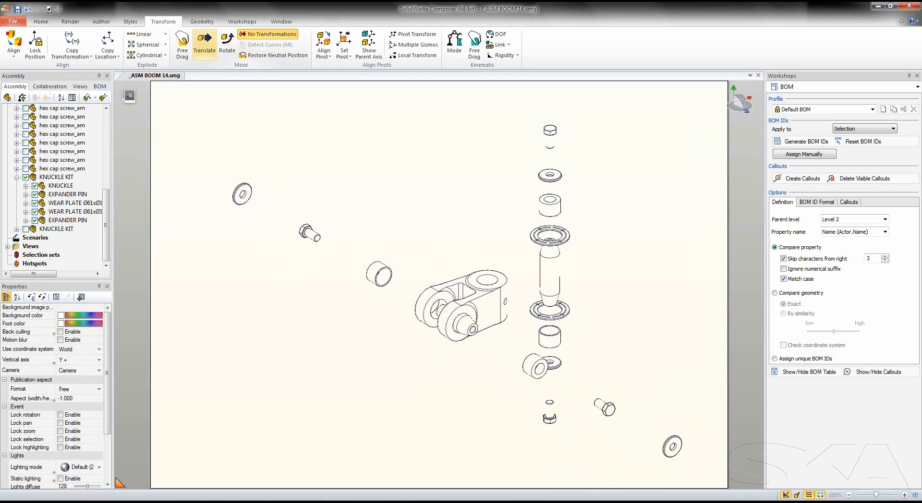
left_click(470, 331)
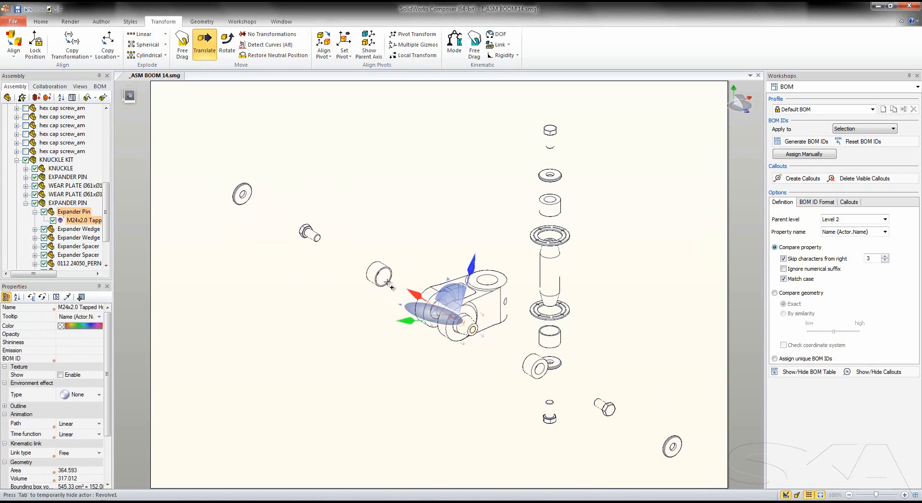
left_click(386, 282, "ctrl")
left_click_drag(461, 321, 377, 273)
left_click(353, 307)
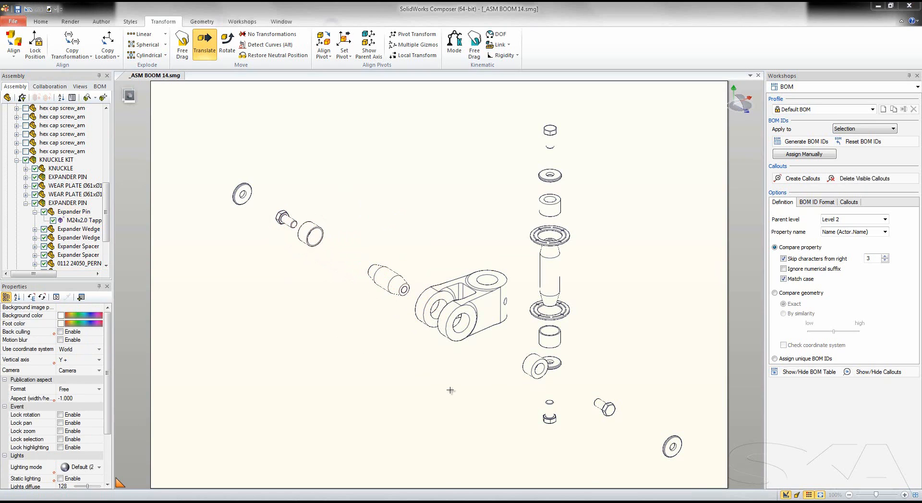
left_click(432, 386)
scroll(423, 382, "down", 1)
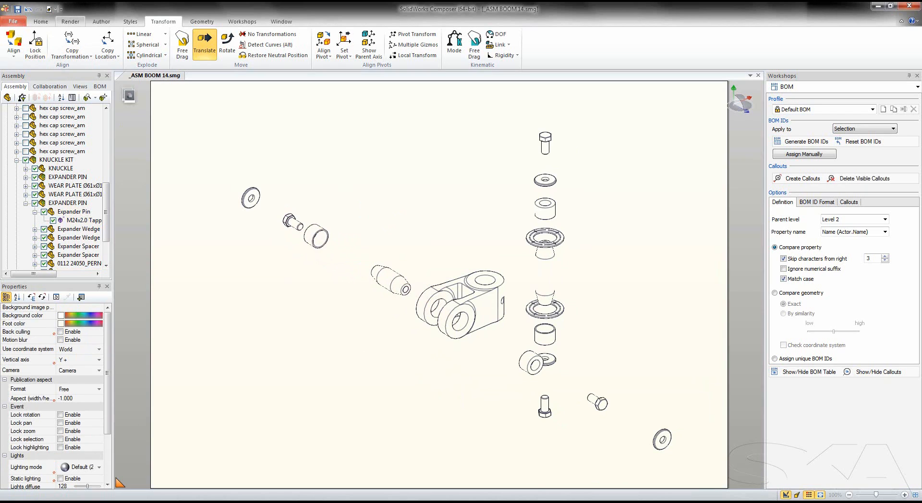
Step: Draw a polyline along the horizontal pin's axis from the centre of the rear spacer to the front bolt
left_click(100, 21)
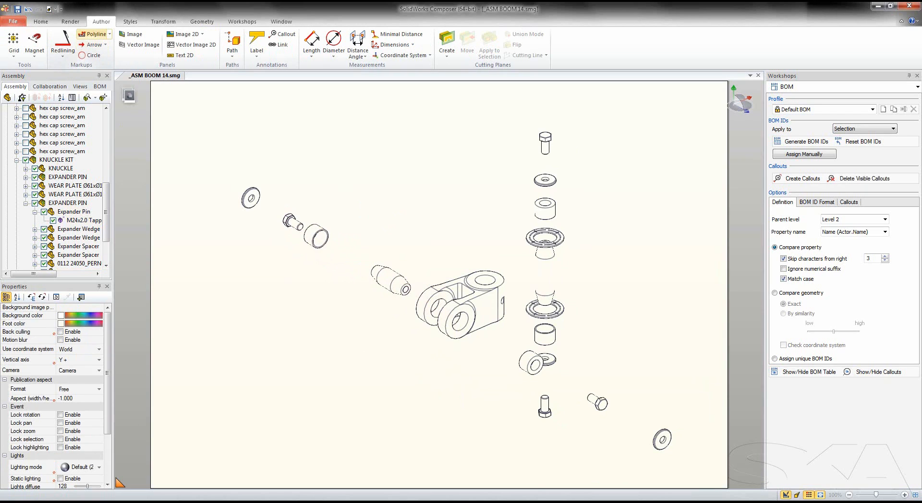
left_click(94, 34)
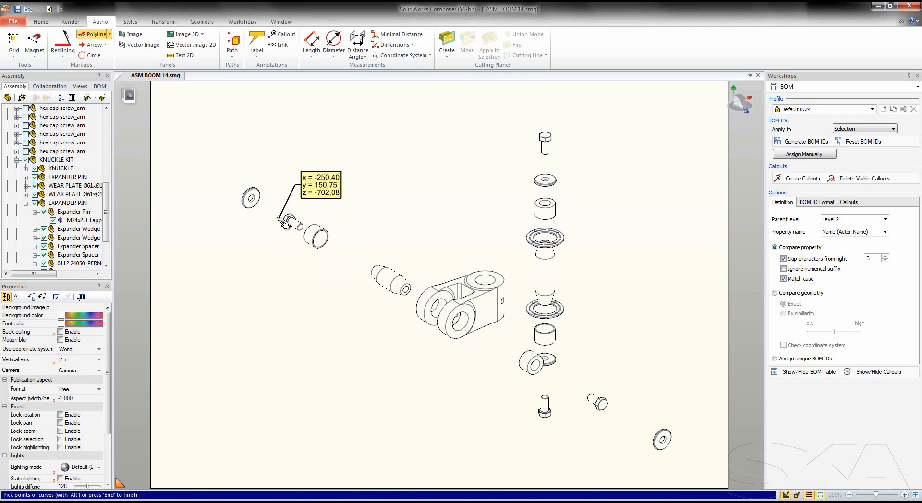
key("alt")
left_click(253, 201, "alt")
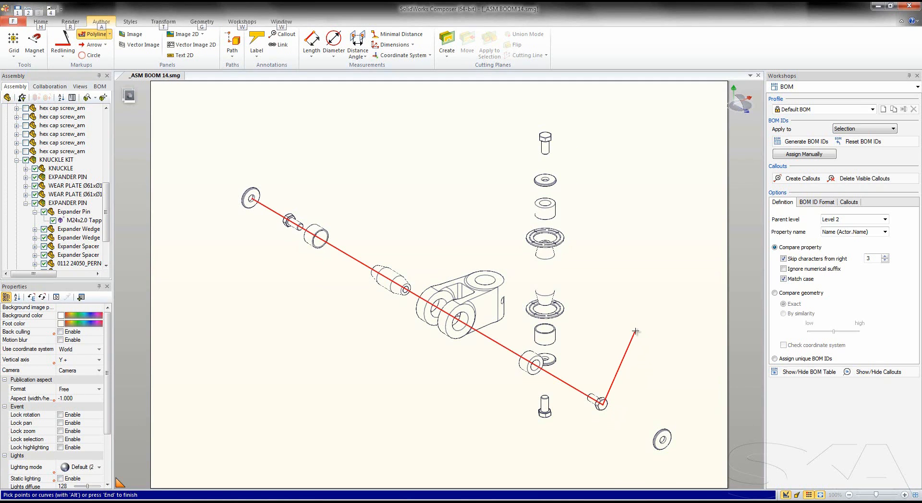
key("End")
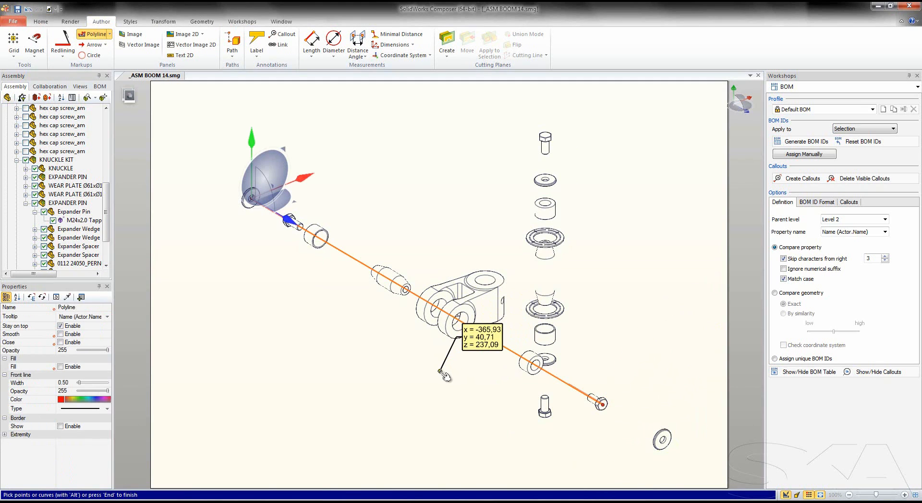
Step: Draw a vertical polyline along the other pin's axis from the upper bolt down to the lower bolt
left_click(545, 144)
left_click(545, 254)
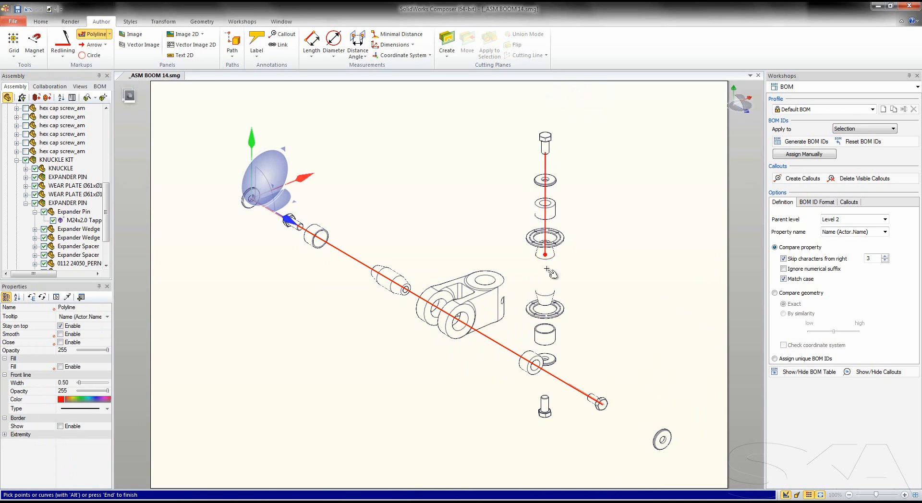
left_click(545, 398)
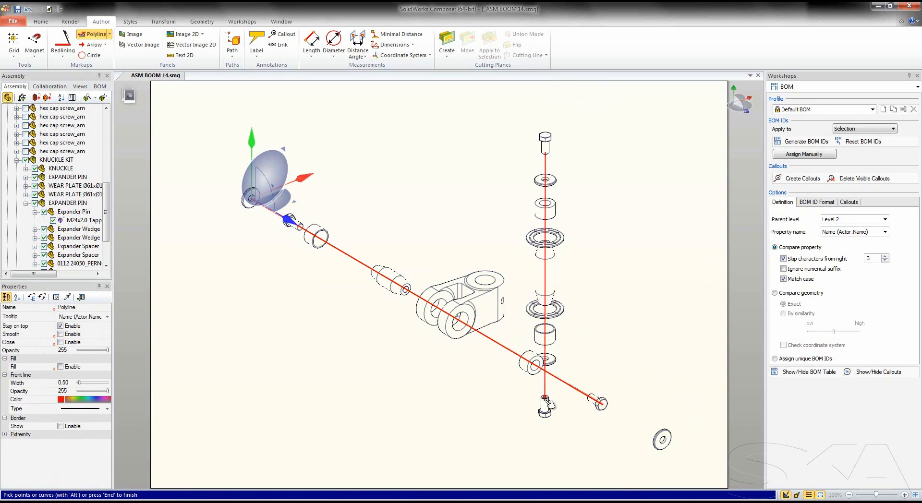
key("End")
key("Escape")
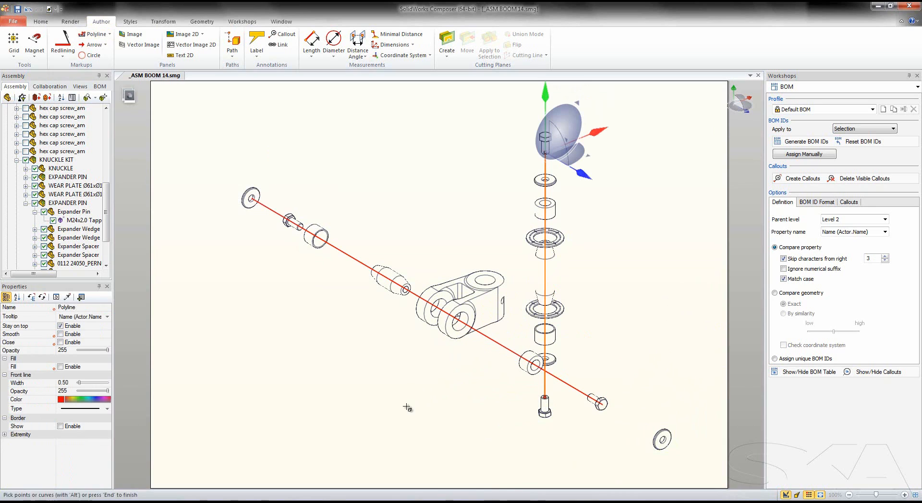
Step: Turn off Stay on top for both axis polylines and give them a dash-dot line type
left_click(339, 251)
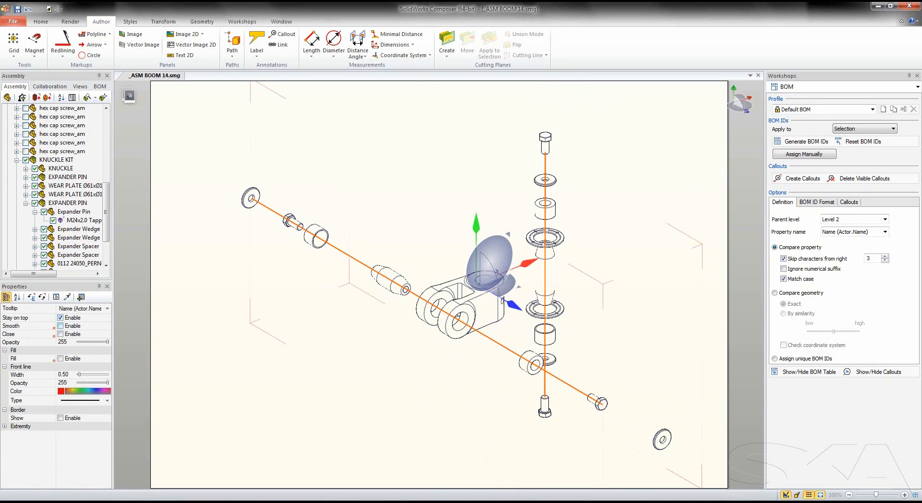
left_click(61, 318)
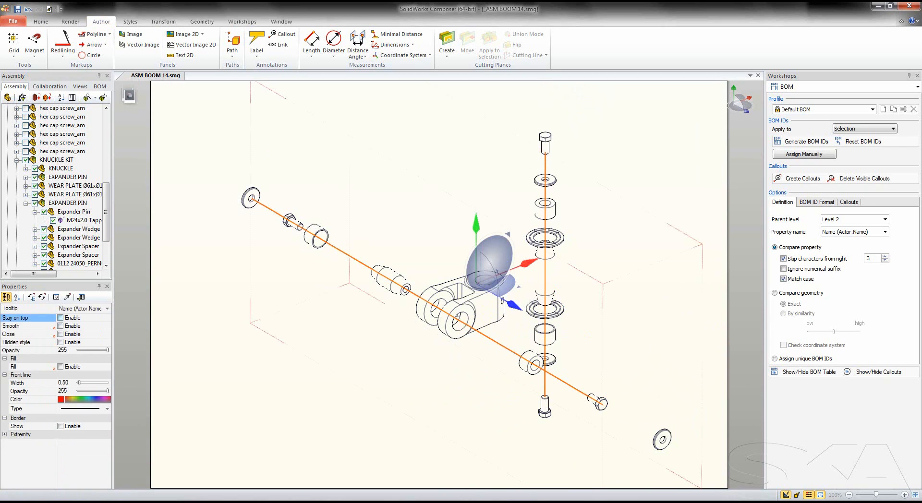
left_click(107, 408)
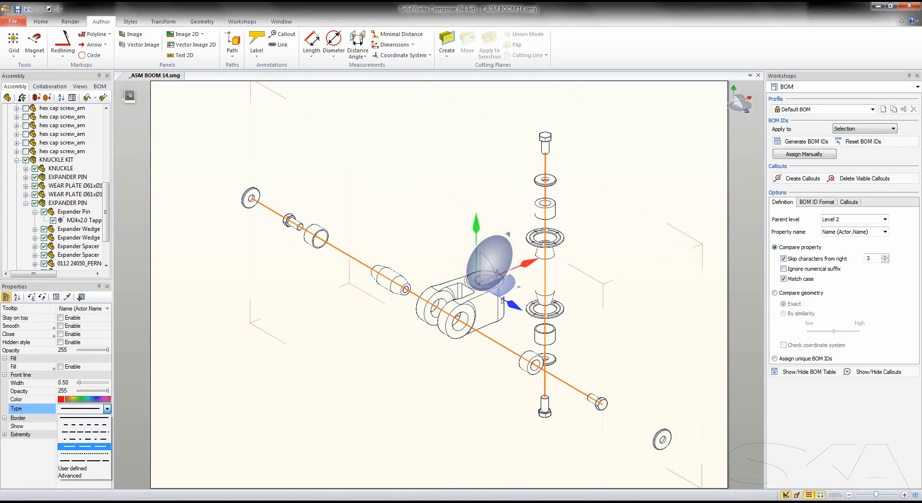
left_click(84, 447)
Step: Set both axis polylines to black with a line width of 0.24
left_click(84, 400)
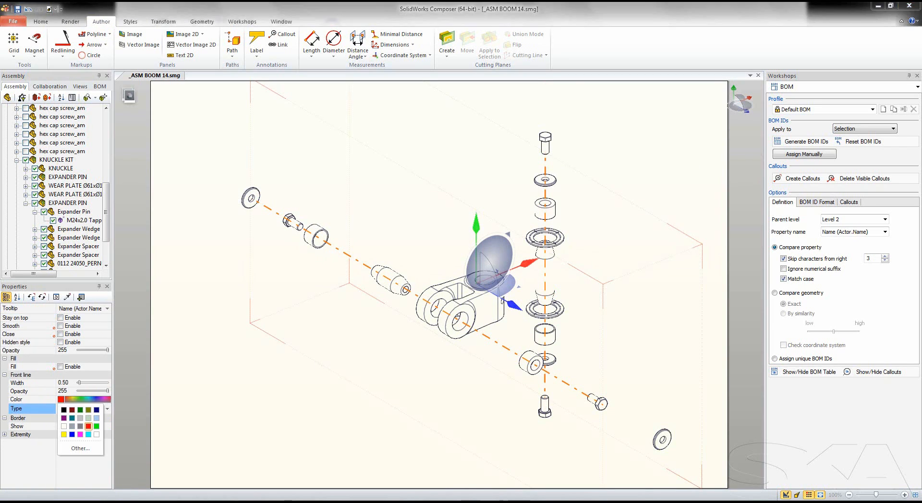
left_click(63, 409)
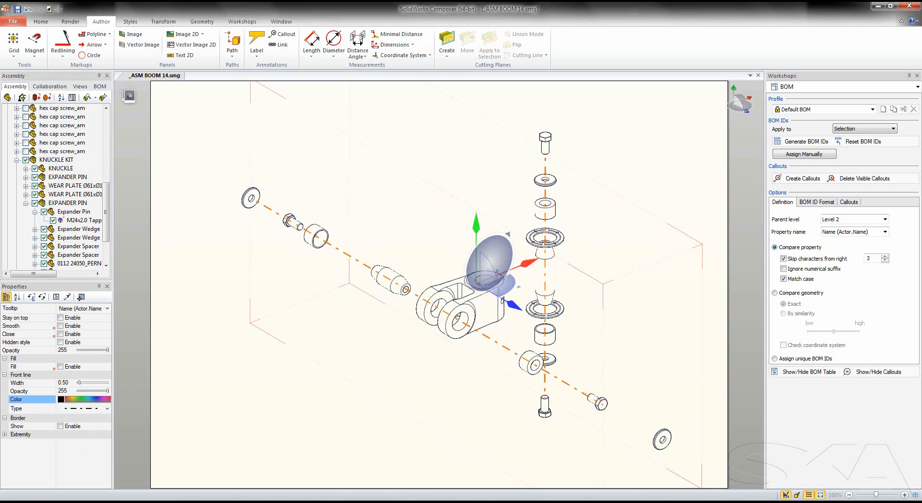
left_click_drag(79, 383, 78, 383)
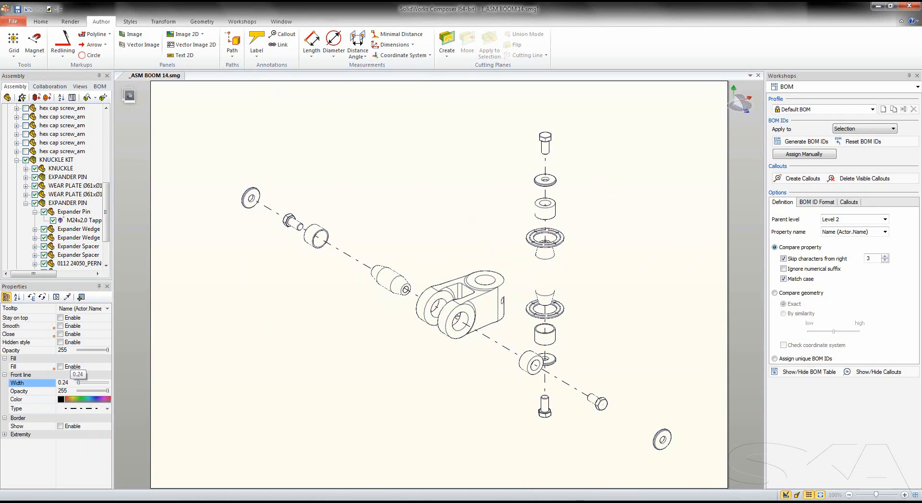
left_click(235, 460)
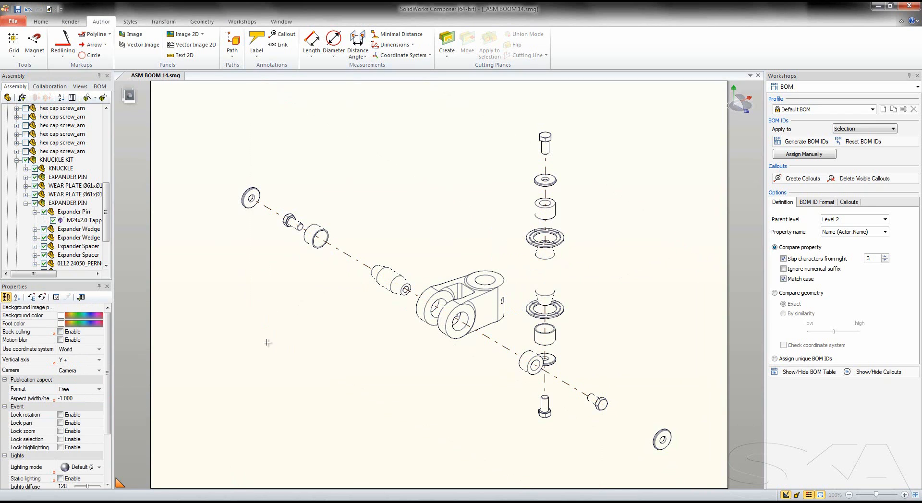
Step: Save the exploded arrangement as a new view named KIT JUNTA
left_click(80, 87)
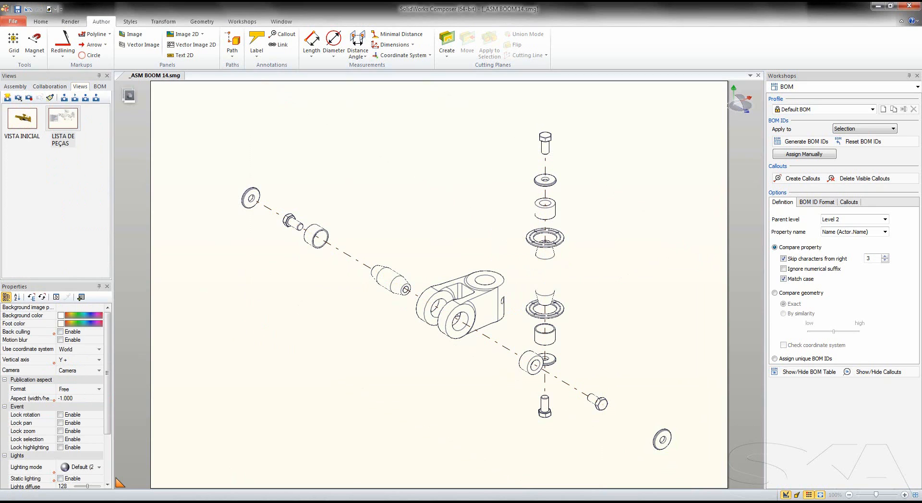
left_click(8, 97)
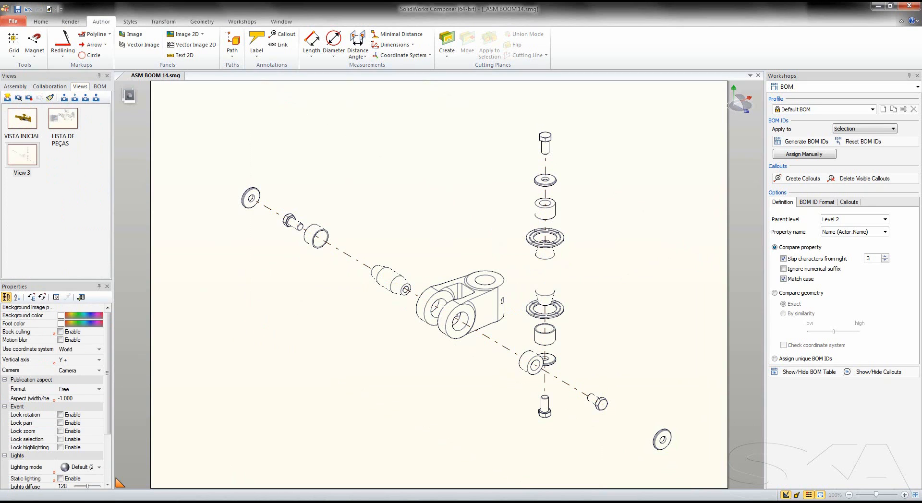
left_click(23, 172)
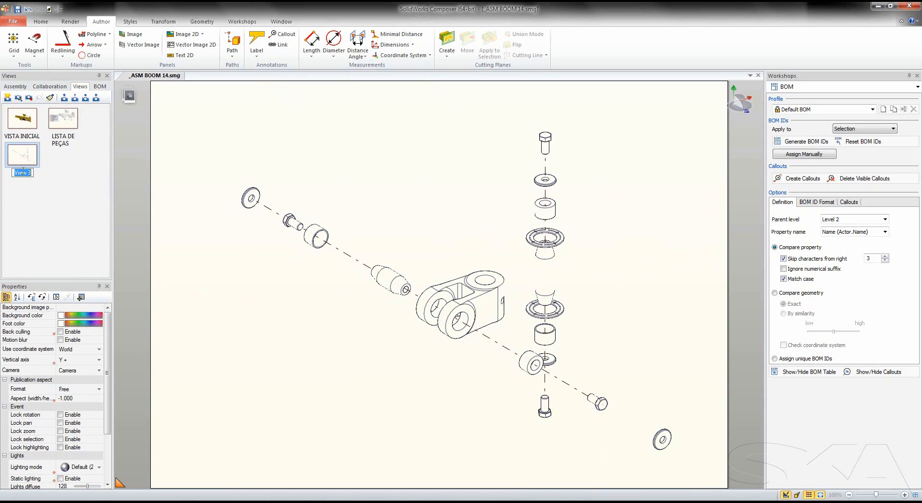
type("EIT JUNTA")
key("Return")
Step: Select all the exploded knuckle kit parts and show the BOM table
left_click(207, 103)
left_click_drag(284, 163, 712, 483)
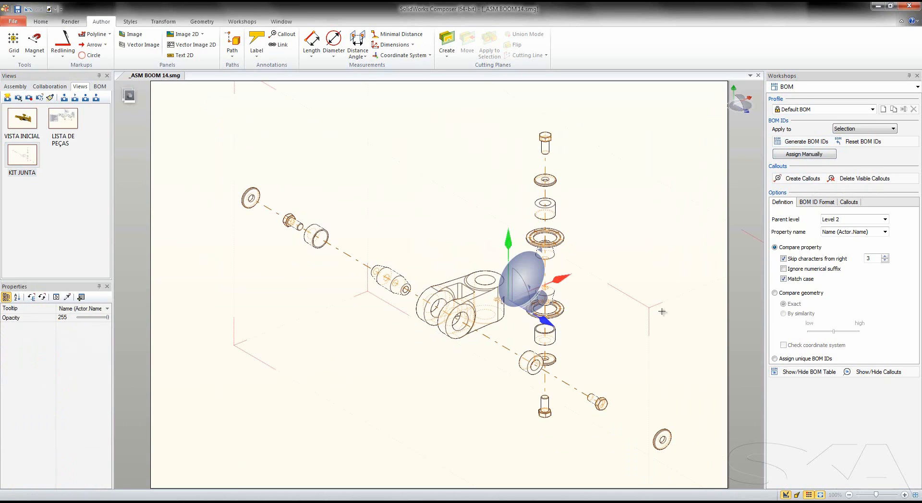
left_click(807, 372)
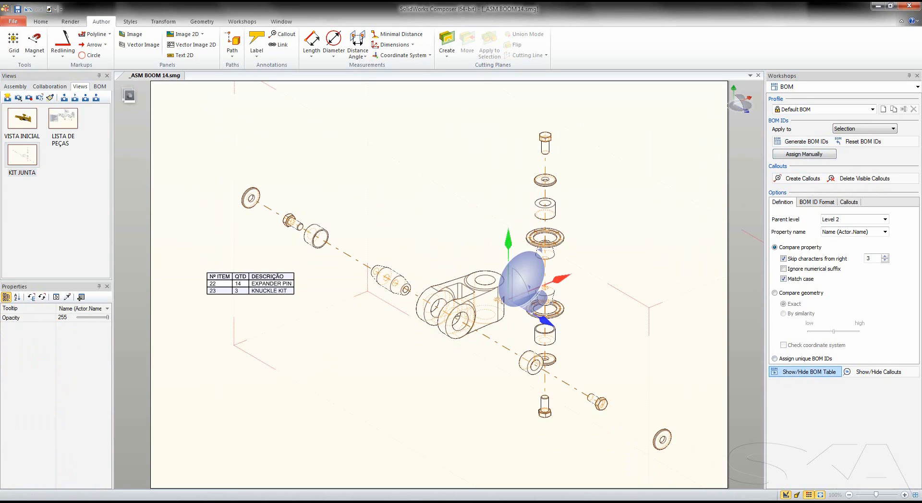
Step: Try generating the BOM IDs of the selected parts with the parent level set to Level 3
left_click(885, 220)
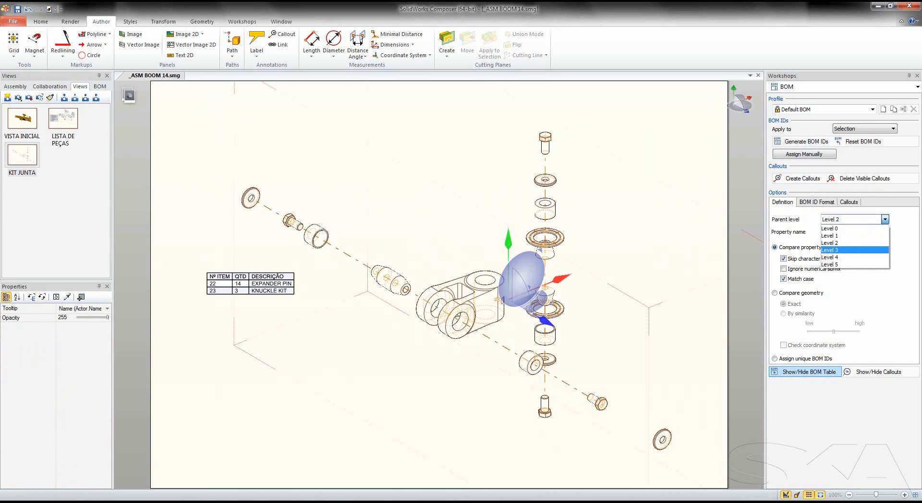
left_click(853, 249)
left_click(803, 141)
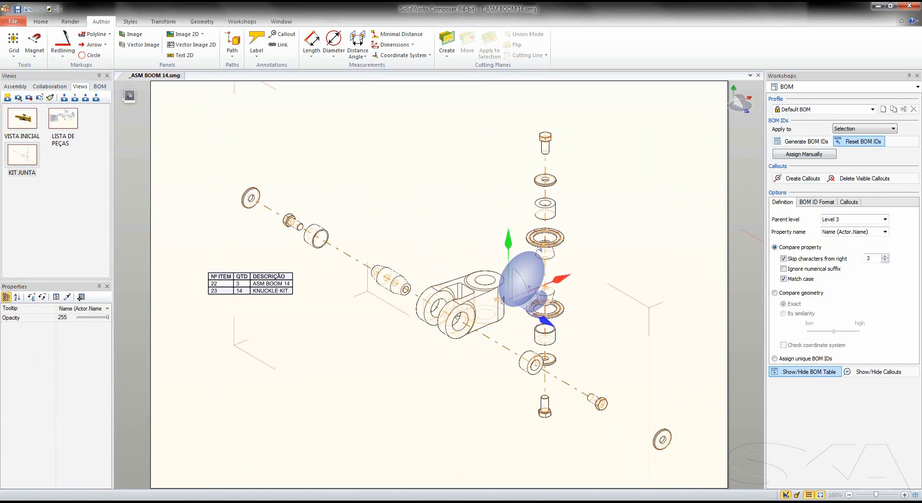
Step: Generate the BOM IDs of the selected parts with parent level Level 0 and create their callouts
left_click(886, 220)
left_click(830, 228)
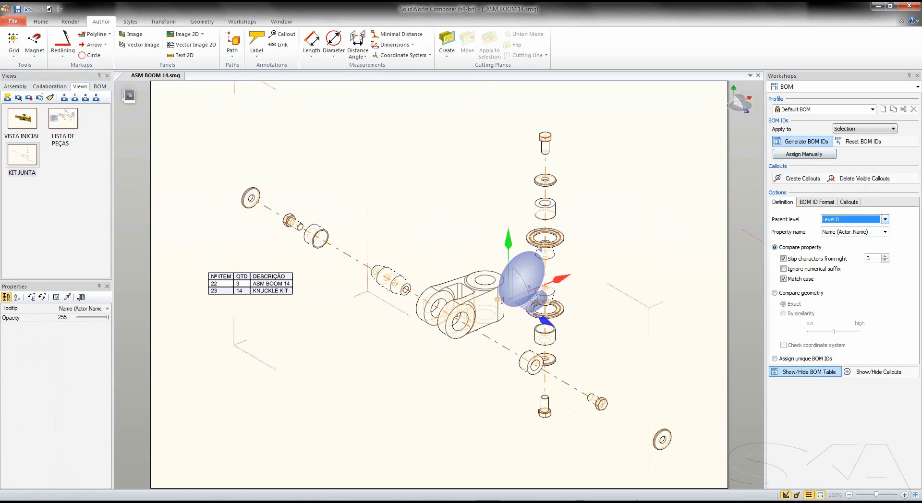
left_click(802, 141)
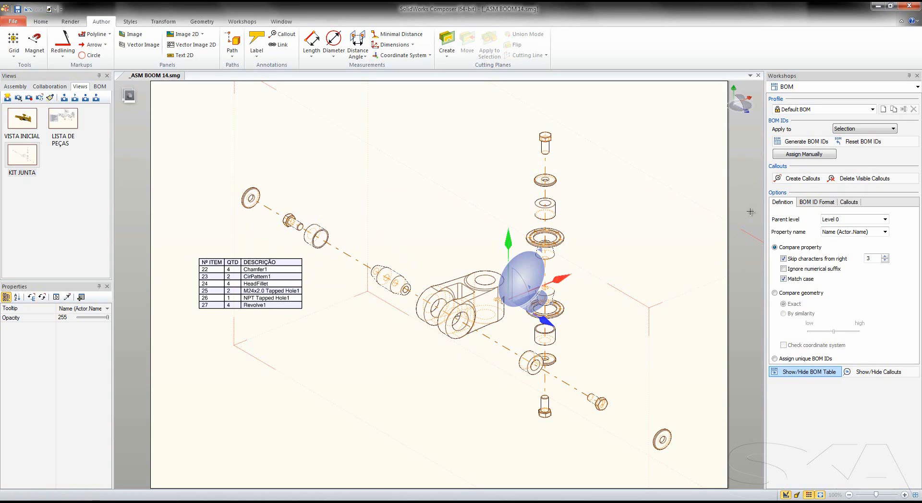
left_click(800, 178)
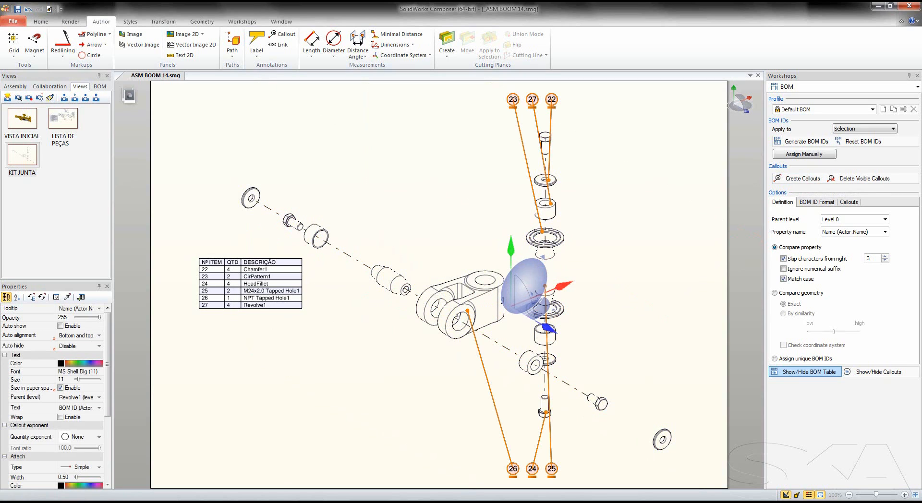
Step: Delete the visible callouts and recreate them for all knuckle kit parts with one callout per instance
left_click(849, 203)
left_click_drag(684, 466, 214, 131)
left_click(858, 178)
left_click(783, 227)
left_click(802, 178)
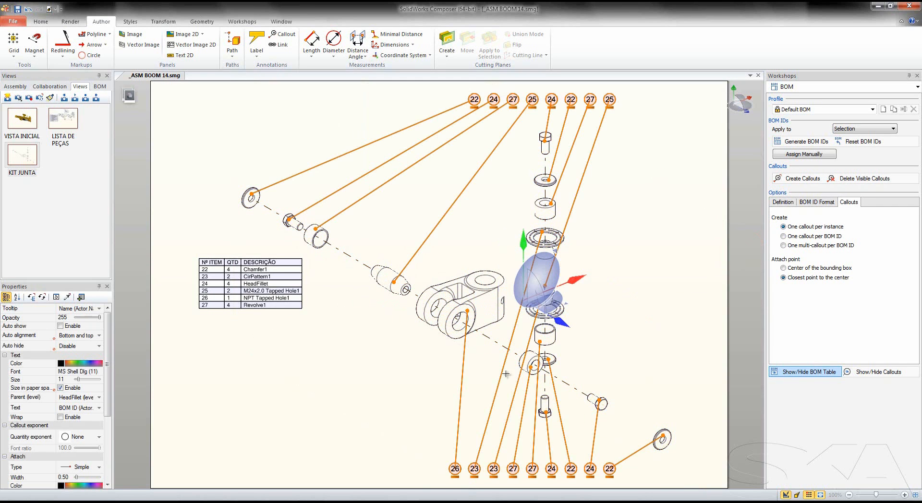
Step: Try the Perimetric, Rectangle and Circle auto alignments on the knuckle kit callouts
right_click_drag(333, 391, 346, 394)
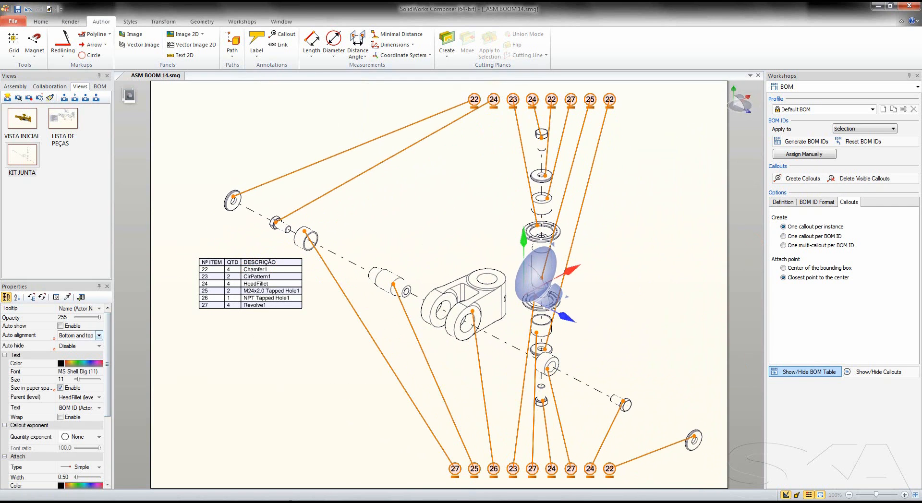
left_click(99, 336)
left_click(72, 344)
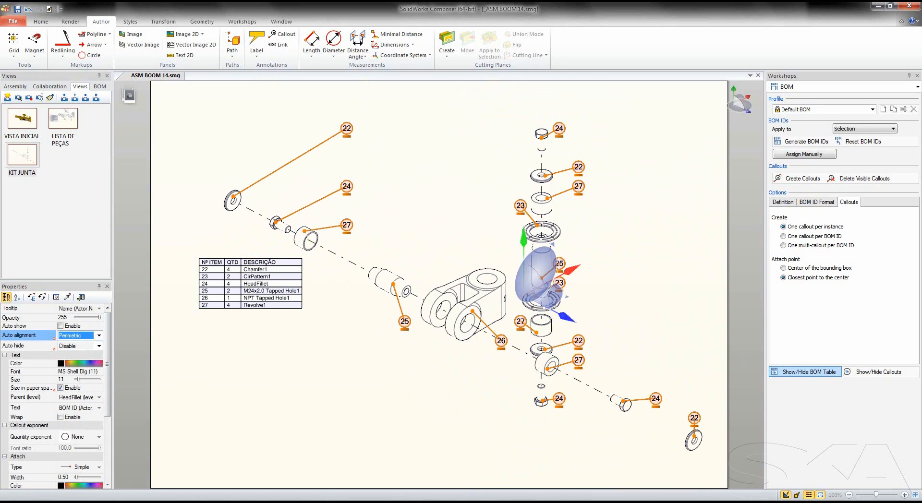
left_click(99, 335)
left_click(72, 359)
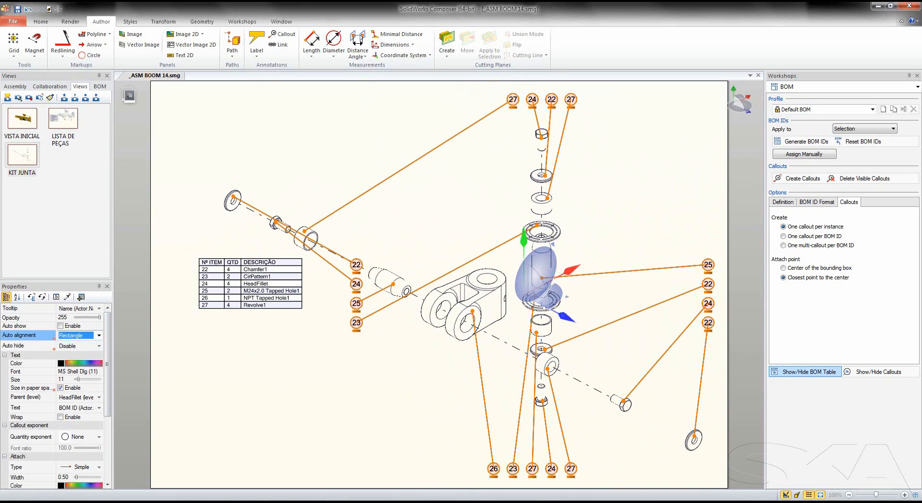
left_click(98, 335)
left_click(72, 366)
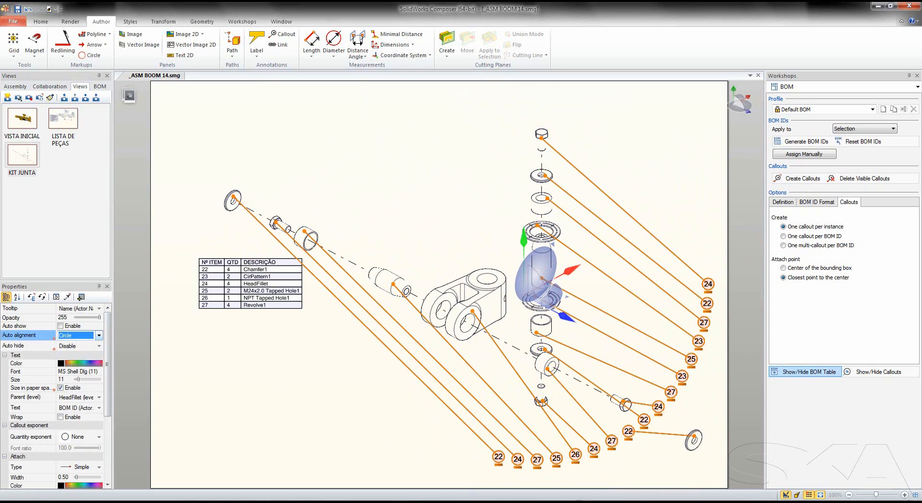
Step: Set the auto alignment of the knuckle kit callouts to Perimetric
left_click(99, 336)
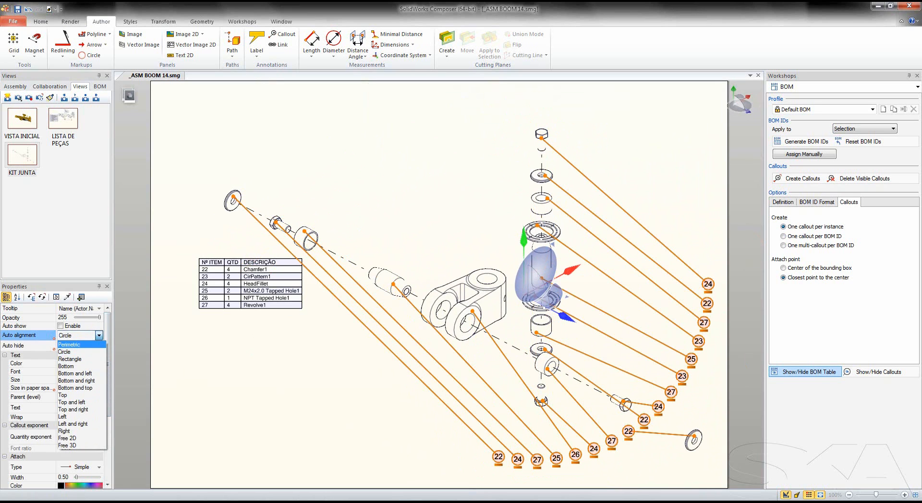
left_click(70, 344)
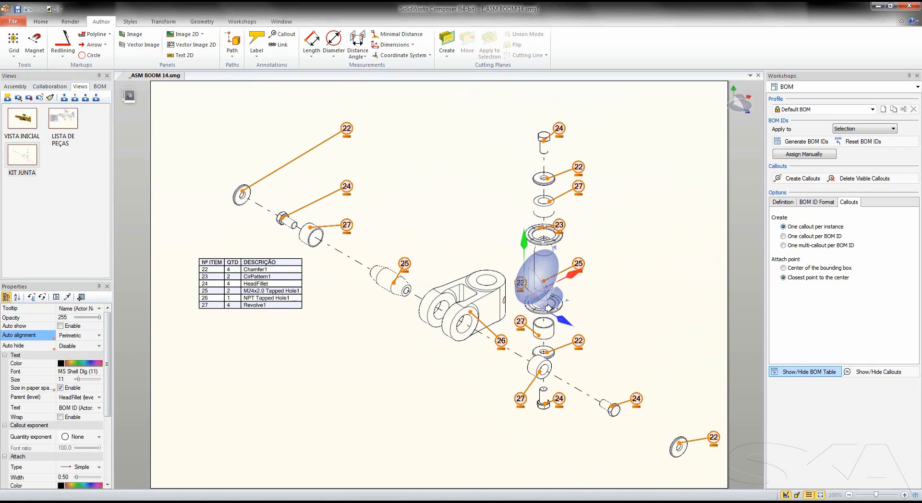
key("alt")
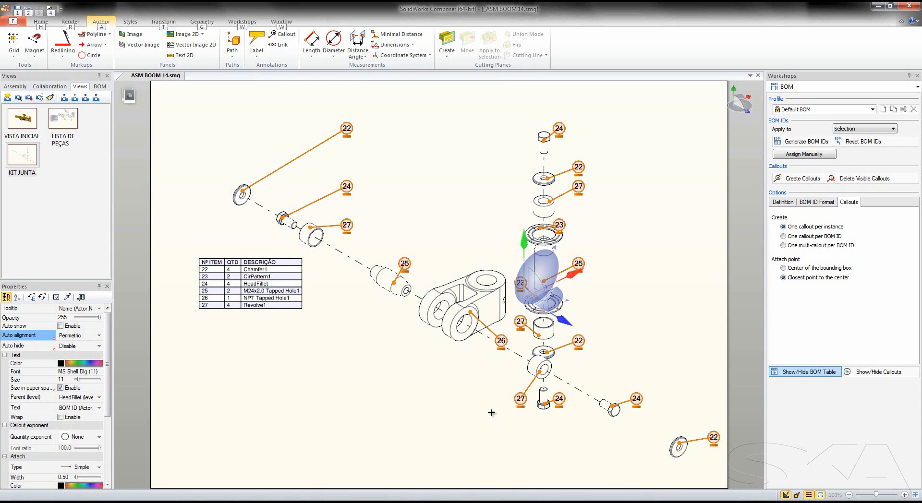
scroll(72, 384, "down", 2)
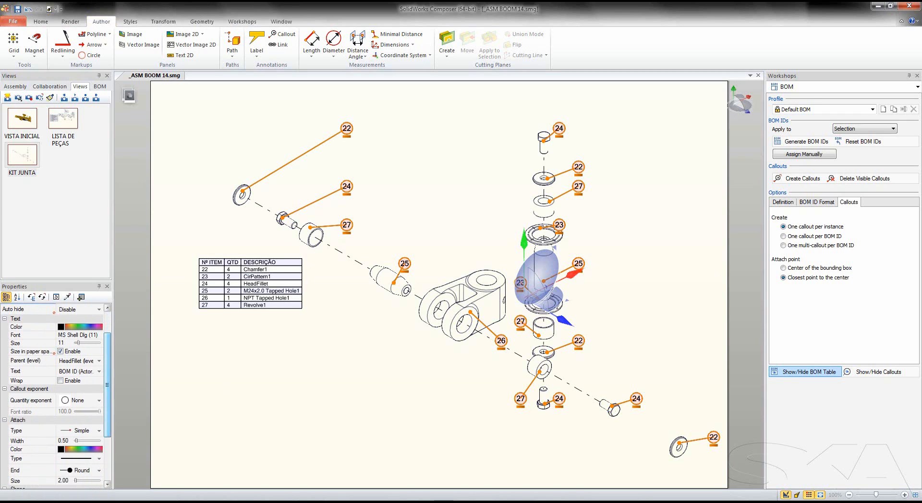
left_click(79, 401)
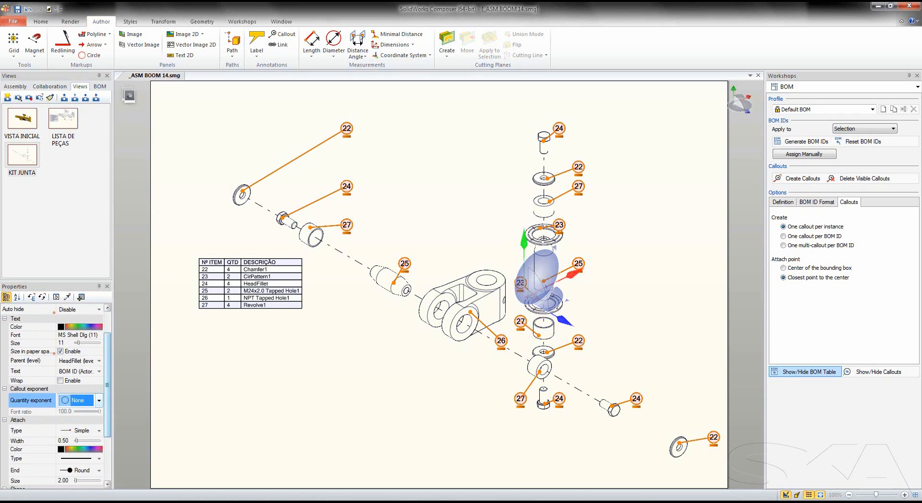
scroll(55, 394, "down", 2)
scroll(56, 394, "down", 3)
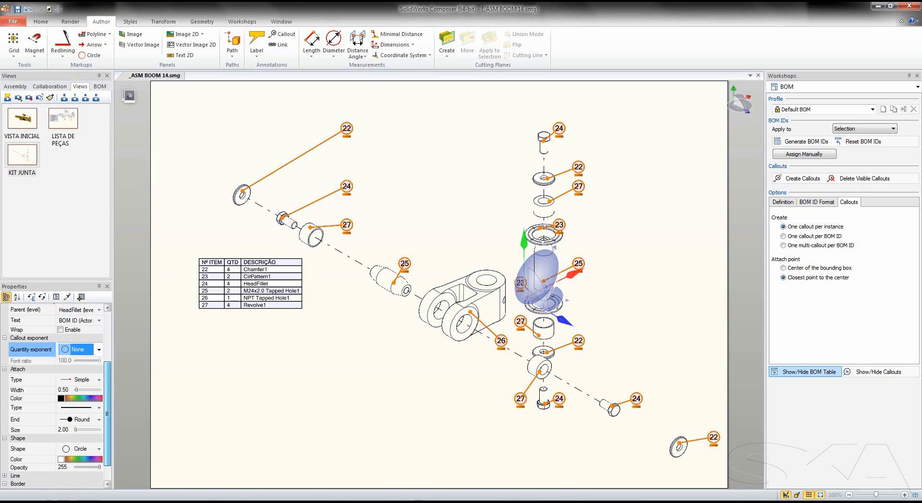
scroll(55, 394, "up", 8)
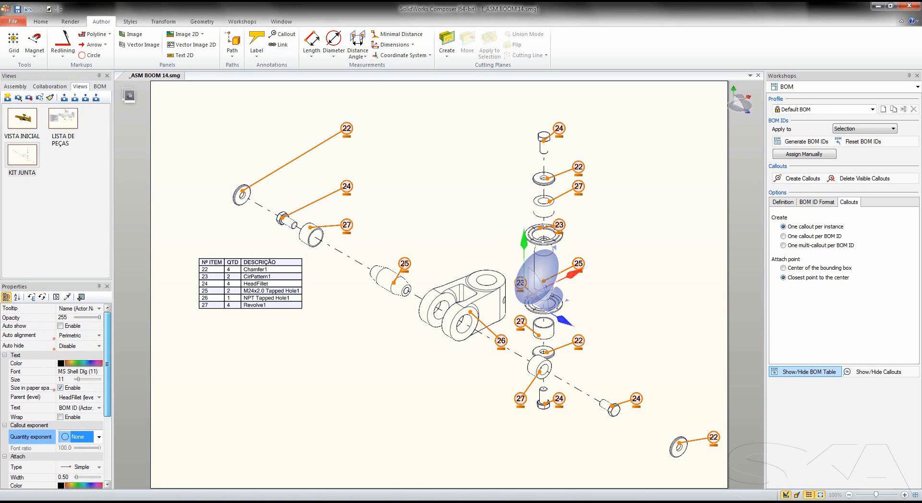
scroll(99, 421, "down", 5)
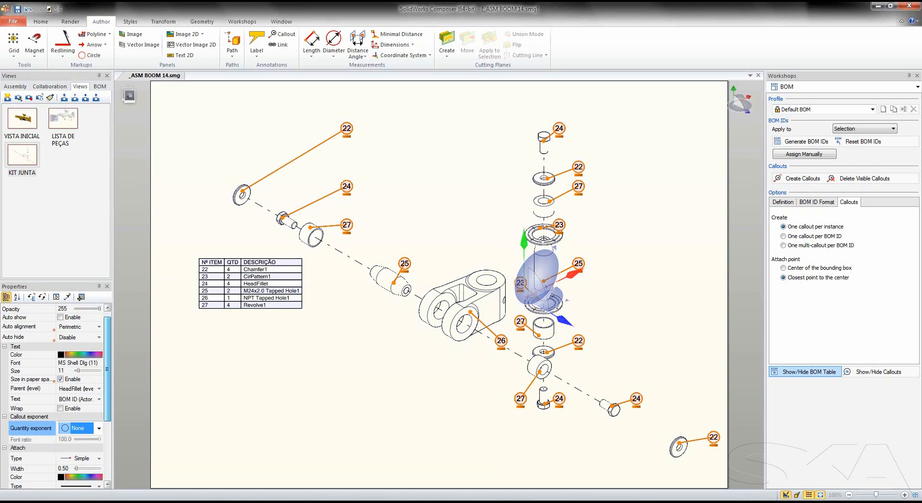
Step: Try the Gradient tooltip, Simple and Arc tooltip attach types on the selected callouts
left_click(99, 421)
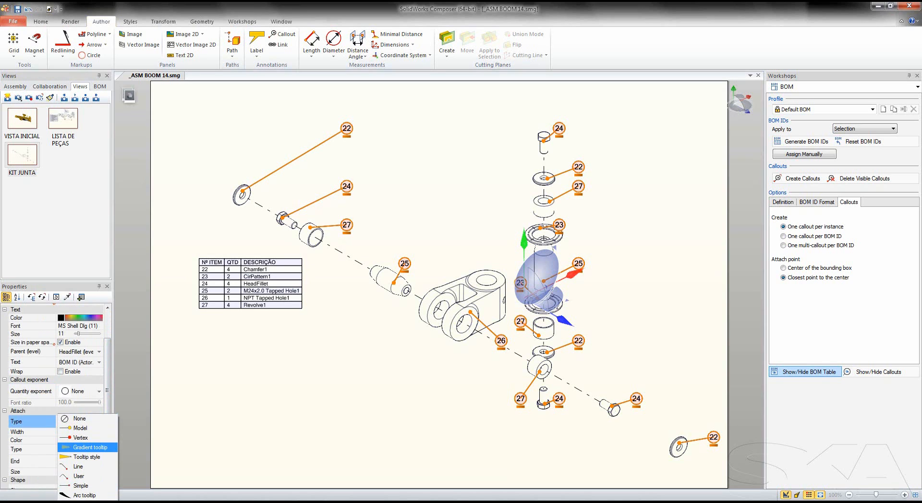
left_click(90, 447)
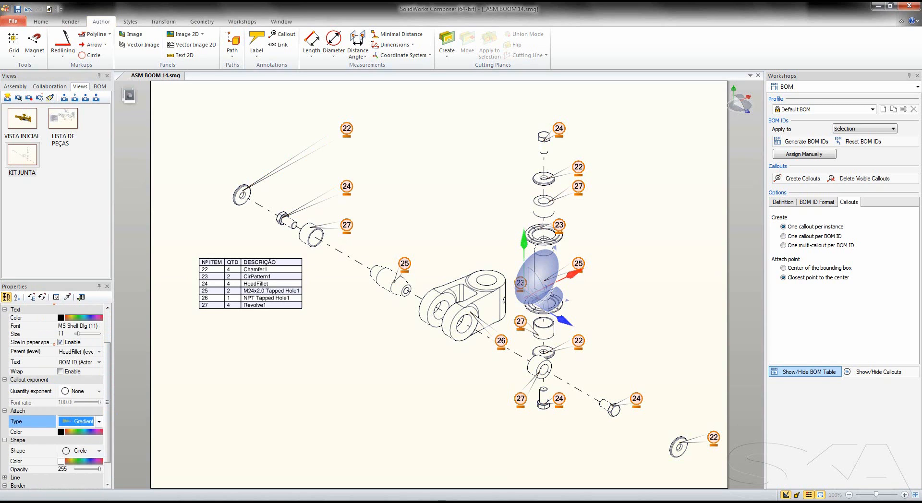
left_click(99, 422)
left_click(87, 457)
left_click(99, 422)
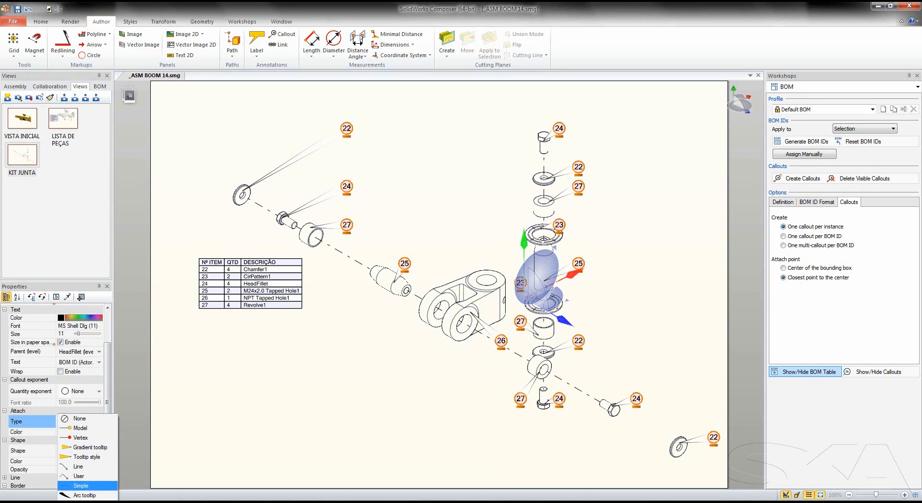
left_click(80, 487)
left_click(99, 421)
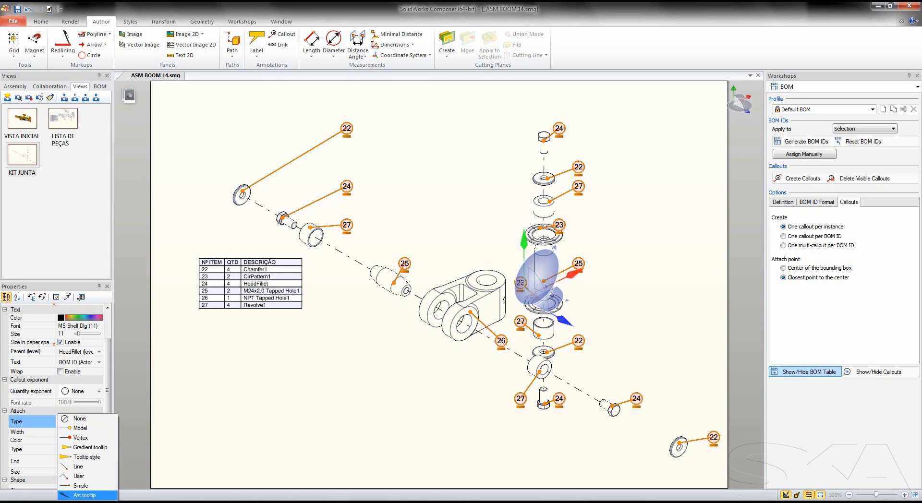
left_click(85, 495)
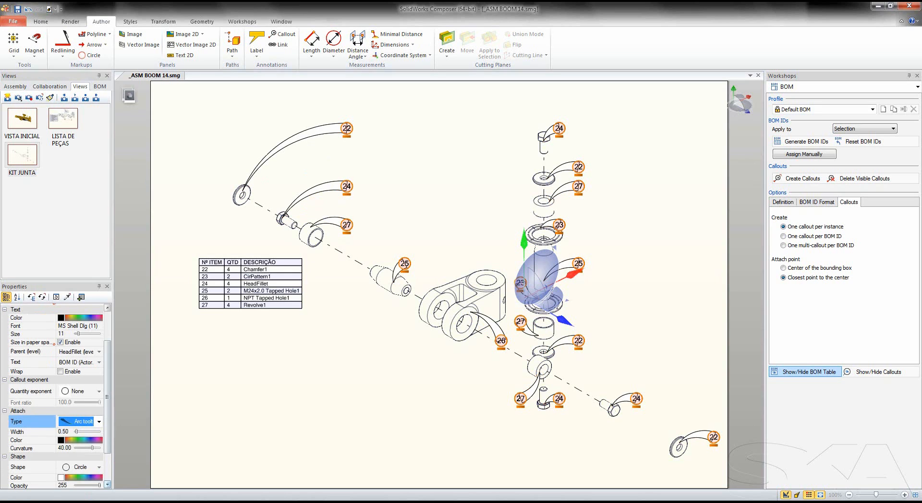
Step: Set the callouts' attach type to Gradient tooltip, update the KIT JUNTA view with the current scene and clear the selection
left_click(99, 422)
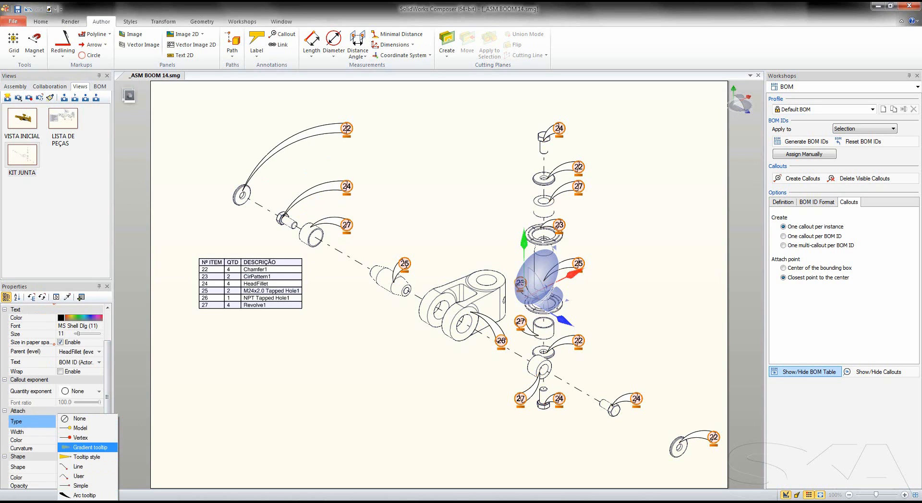
left_click(90, 447)
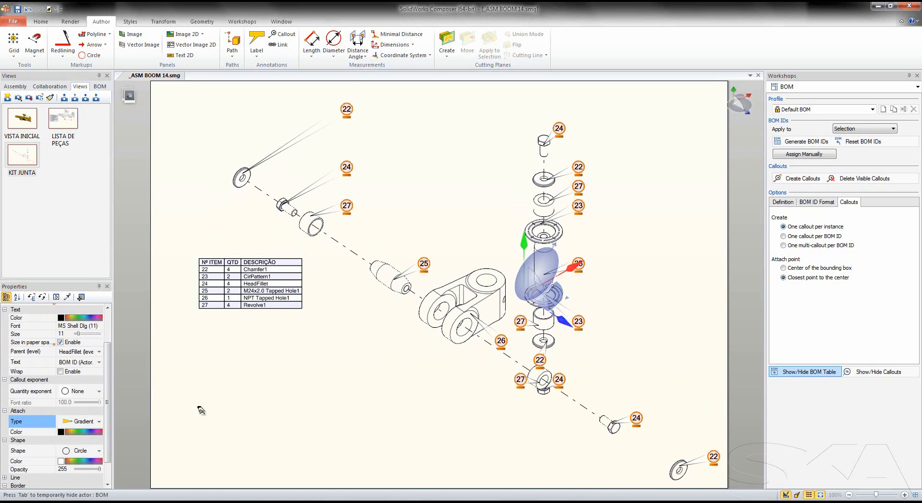
right_click(27, 161)
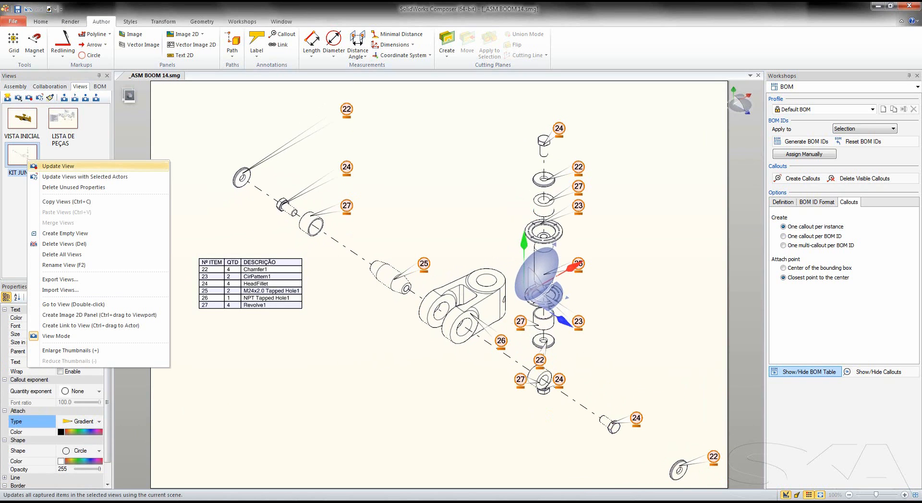
left_click(58, 166)
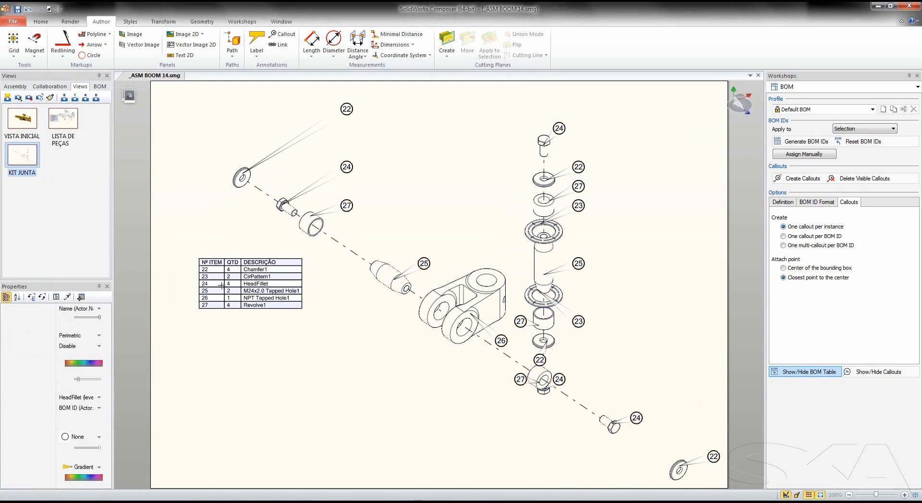
left_click(413, 423)
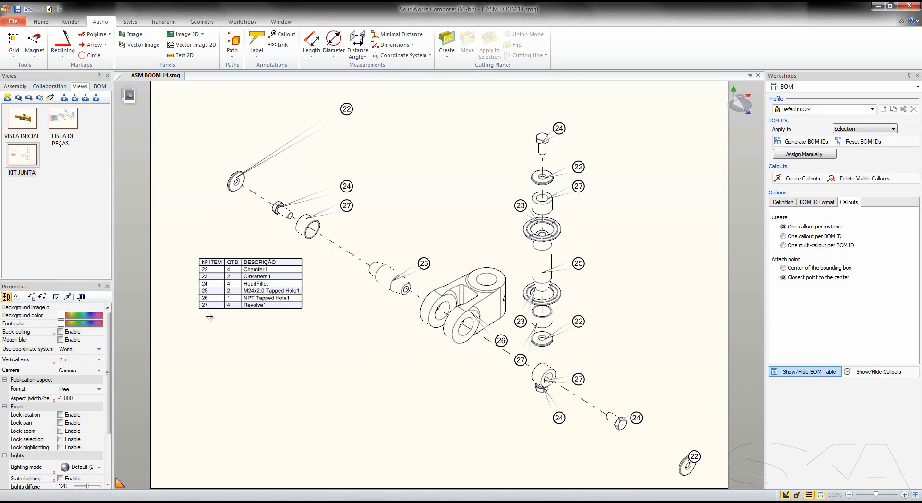
Step: Display the VISTA INICIAL, LISTA DE PEÇAS and KIT JUNTA views in turn, and return to VISTA INICIAL
left_click(22, 119)
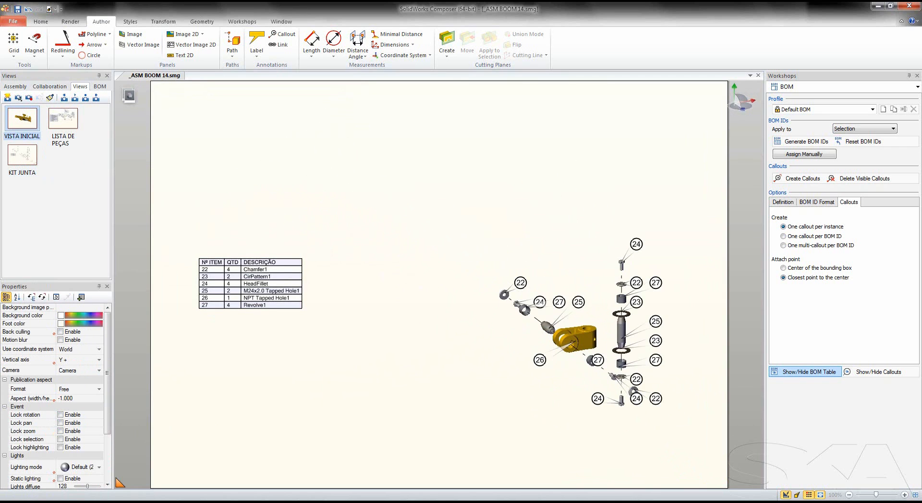
left_click(63, 118)
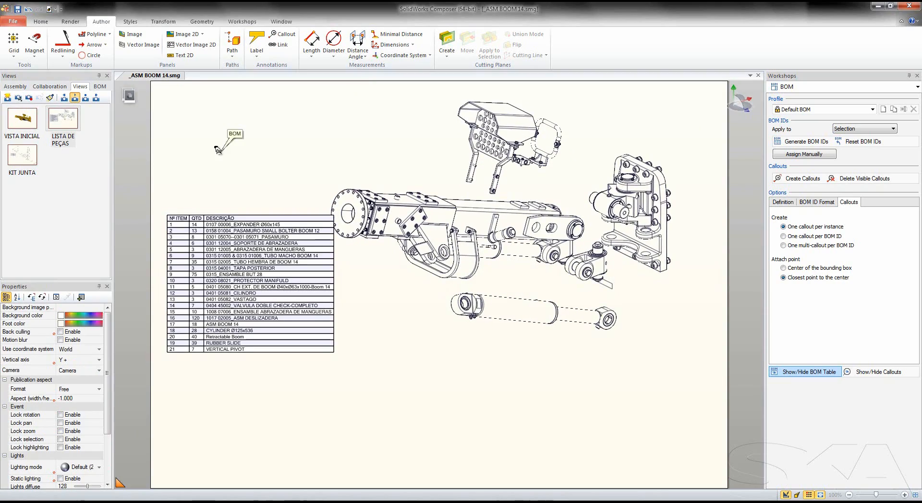
left_click(22, 155)
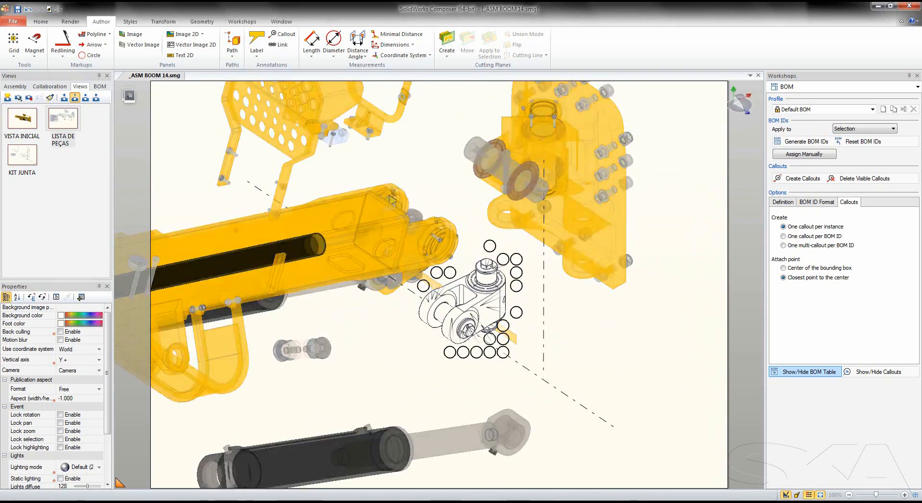
left_click_drag(22, 118, 218, 150)
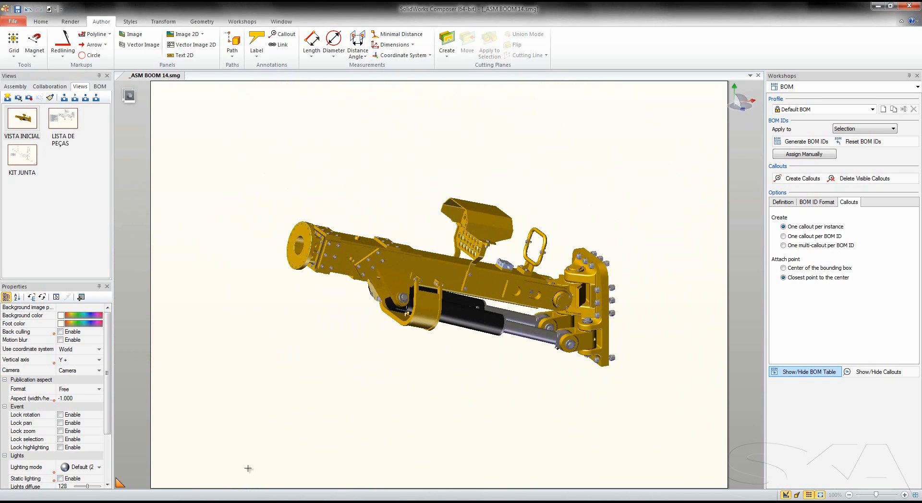
Step: Switch to the SolidWorks Composer presentation slideshow
mouse_move(221, 499)
left_click(277, 462)
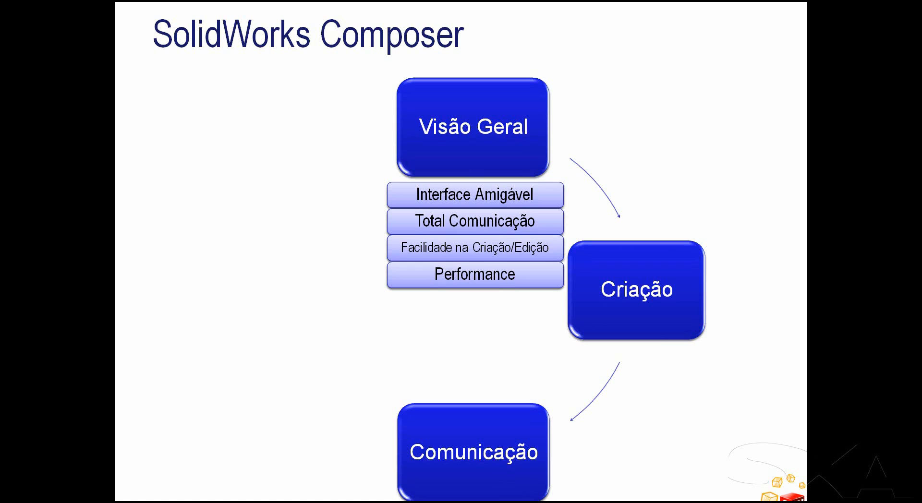
key("Right")
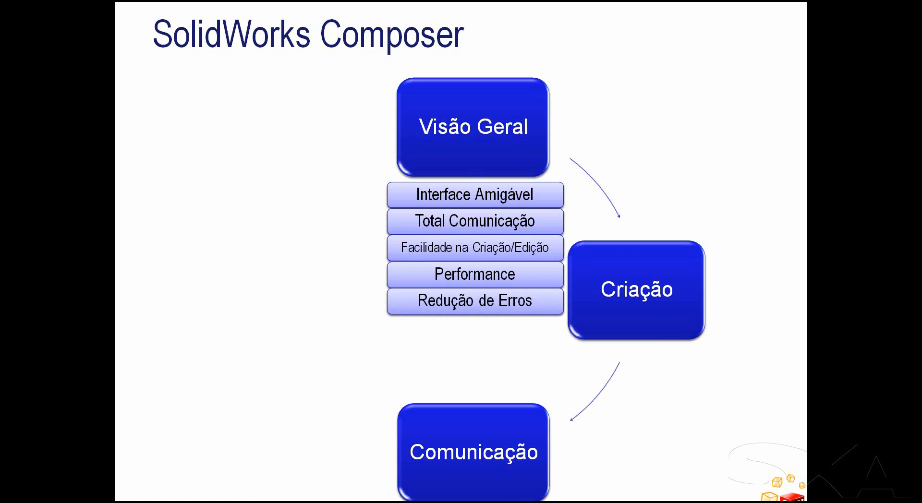